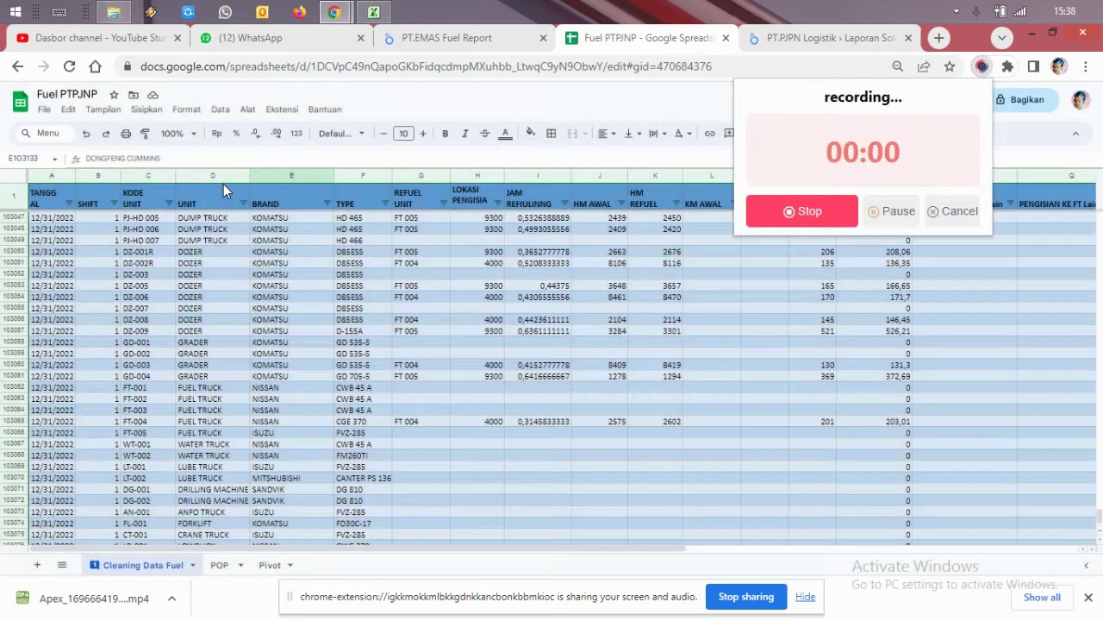
Select the UNIT heading, then the TANGGAL heading, at the top of the sheet.
click(231, 194)
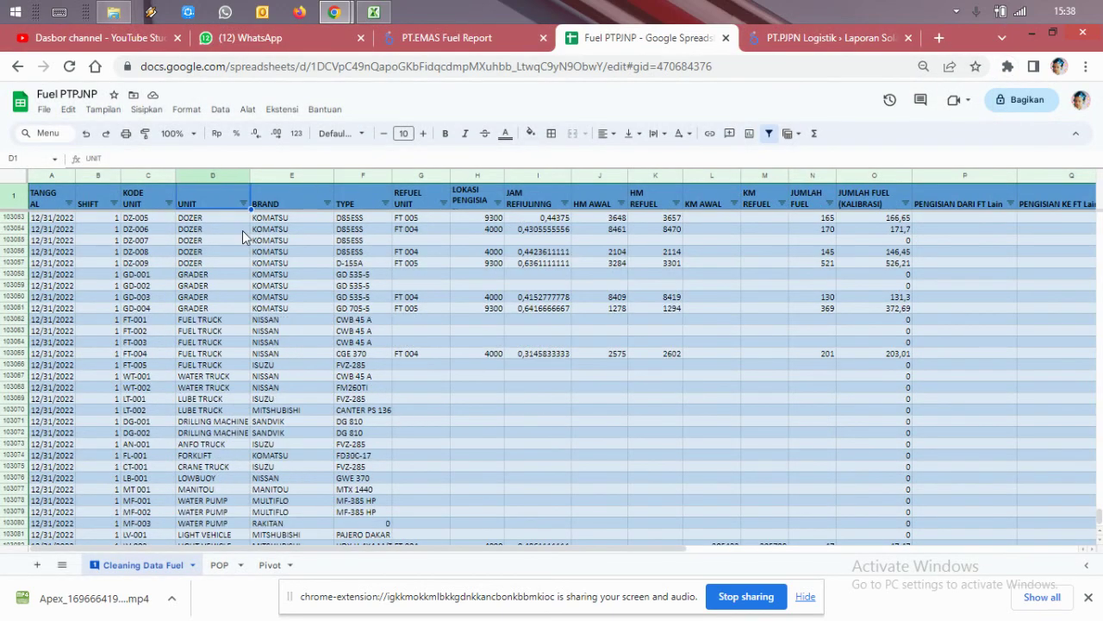
scroll(242, 230, down, 3)
scroll(169, 280, up, 1)
scroll(169, 281, up, 2)
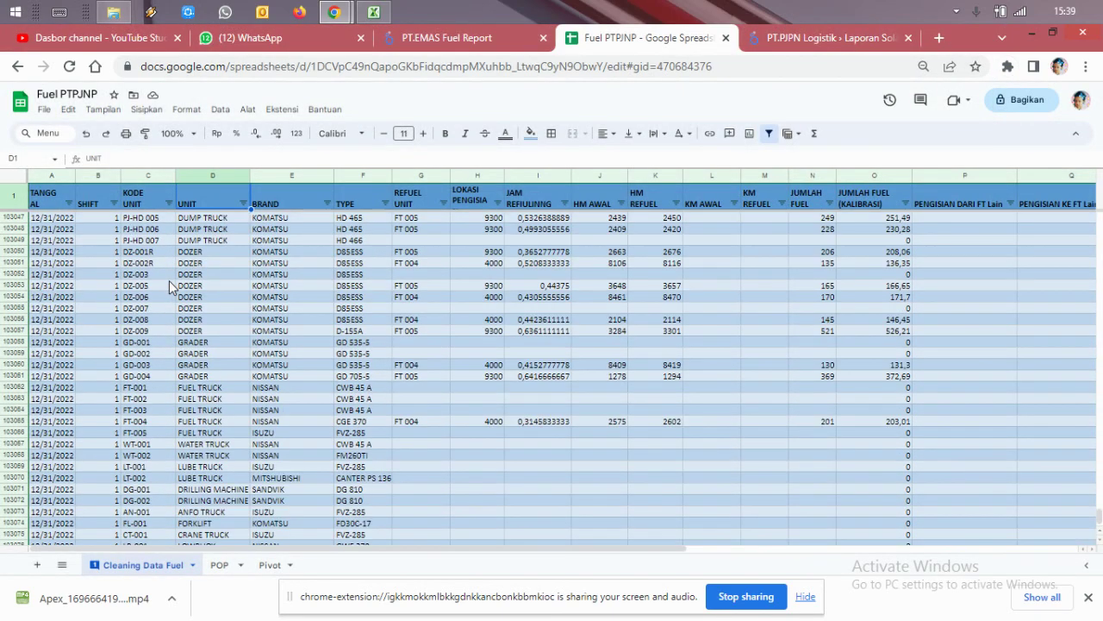
scroll(169, 280, up, 3)
scroll(169, 280, up, 2)
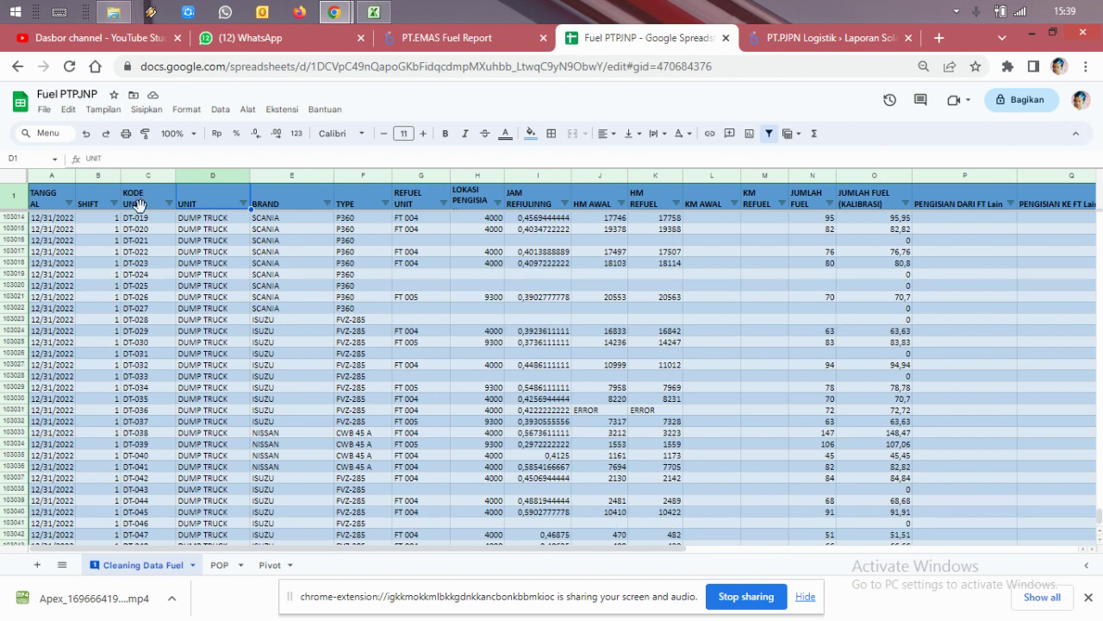
click(37, 202)
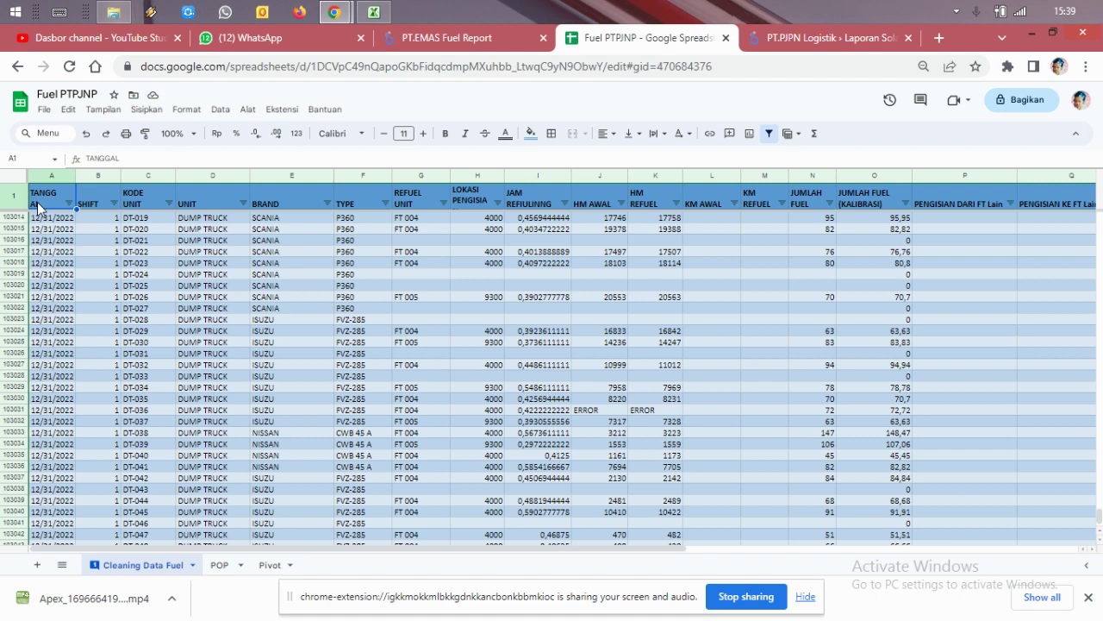
From a 12/31/2022 row, select every date up to the top so Min reads 1/1/2022.
click(48, 220)
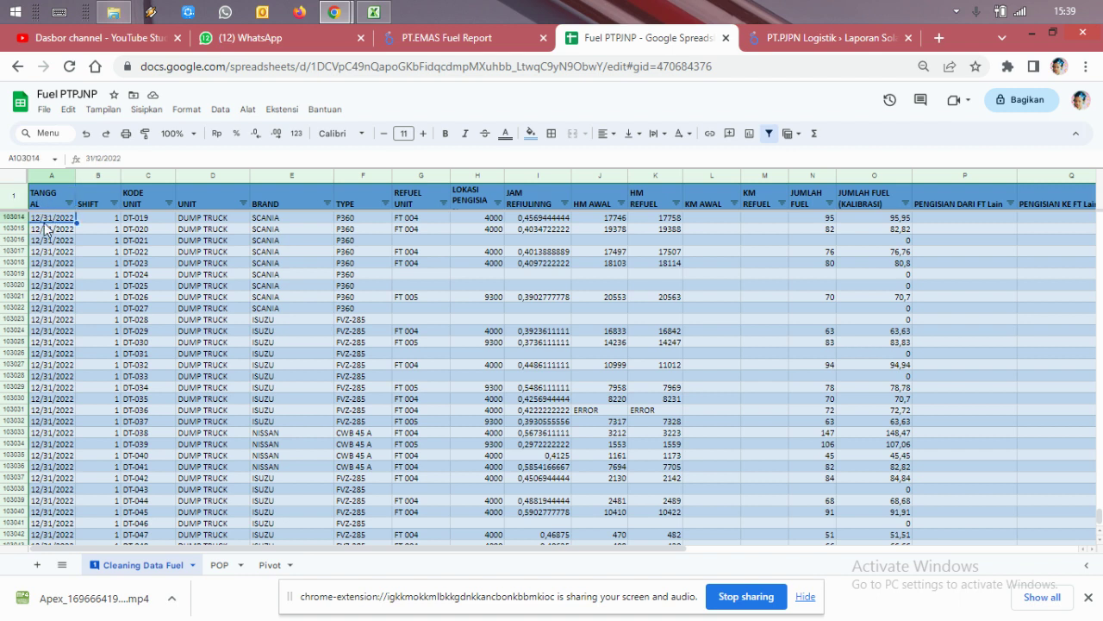
key(Up)
key(Up)
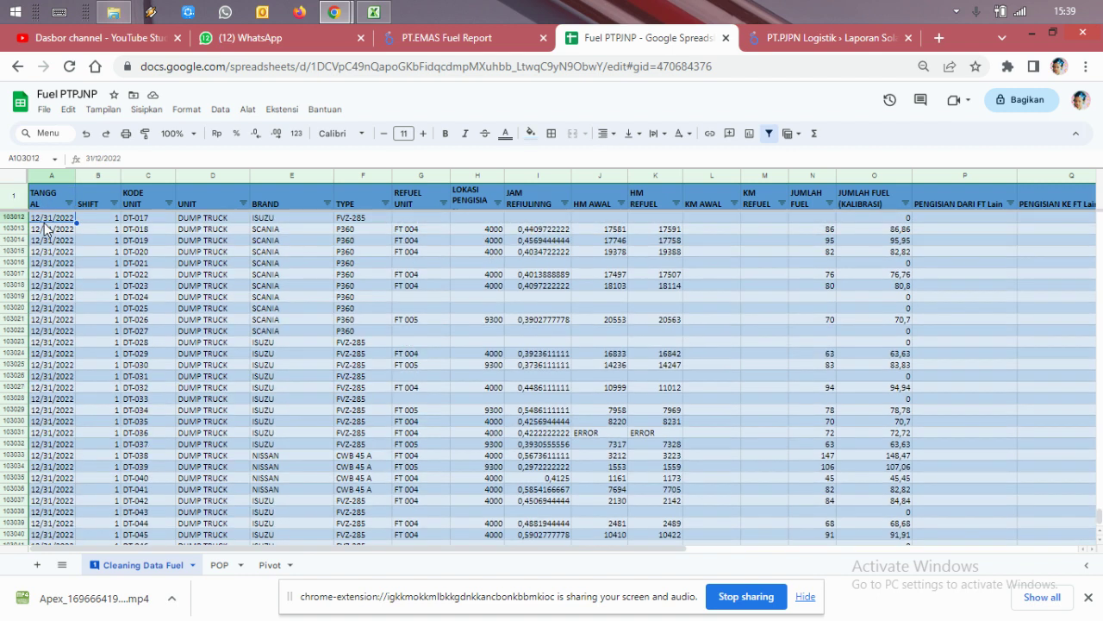
key(Up)
key(Up)
key(Up)
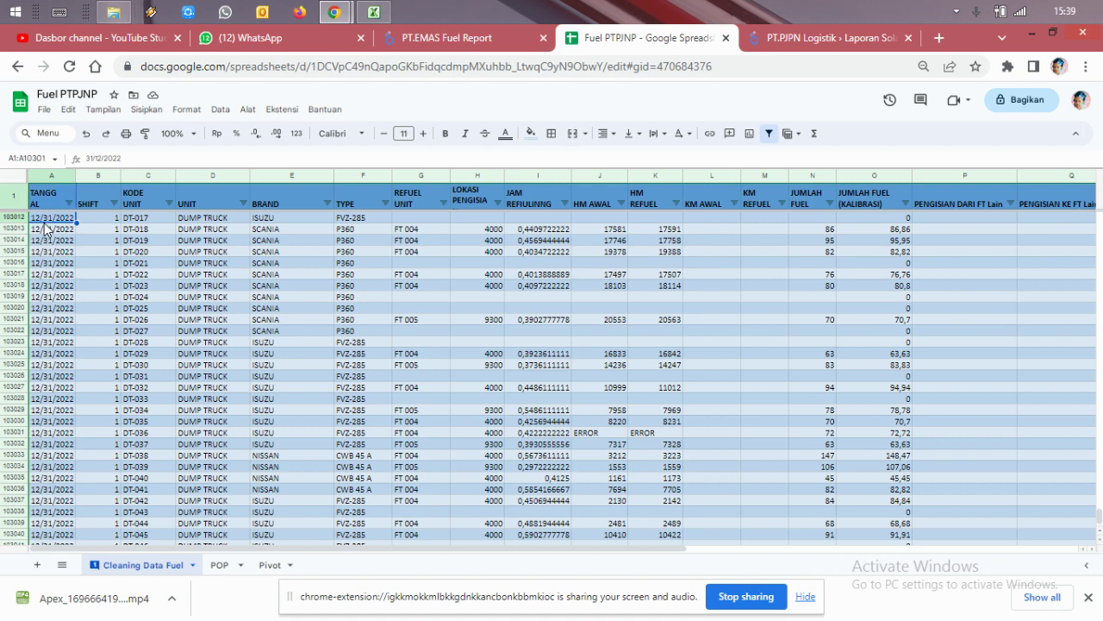
key(Up)
key(Up)
key(Up)
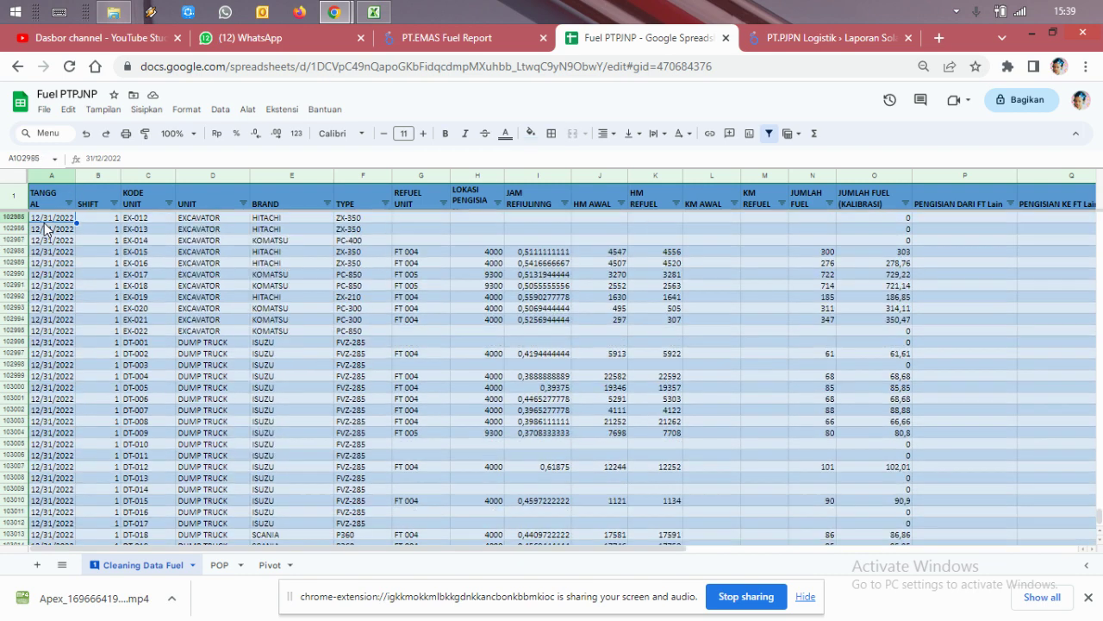
key(Up)
key(Up)
key(Up)
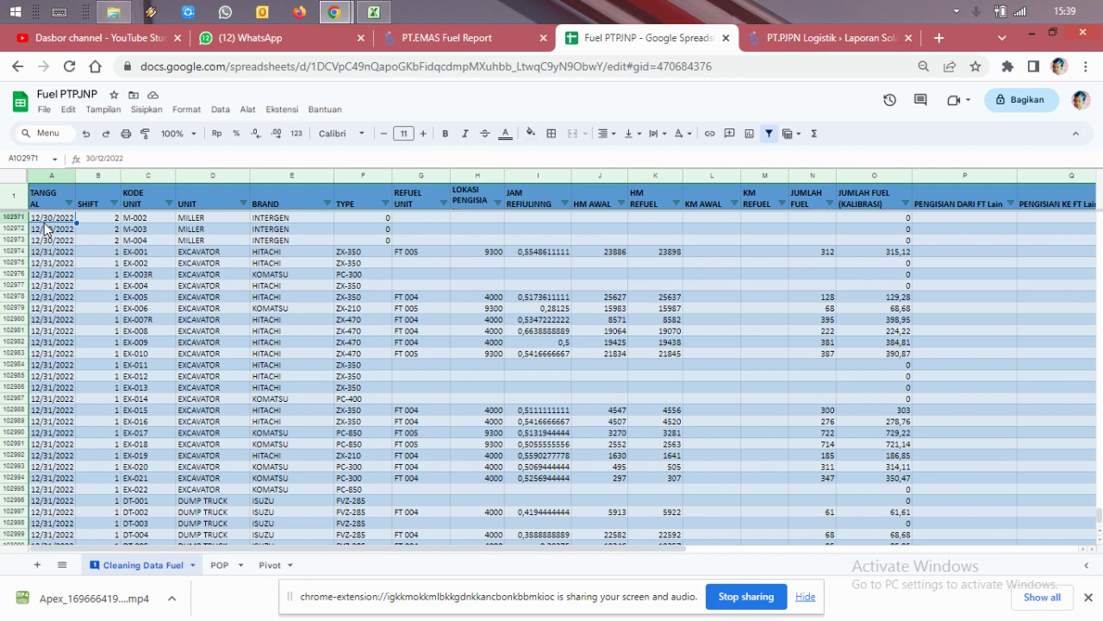
key(ctrl+shift+Up)
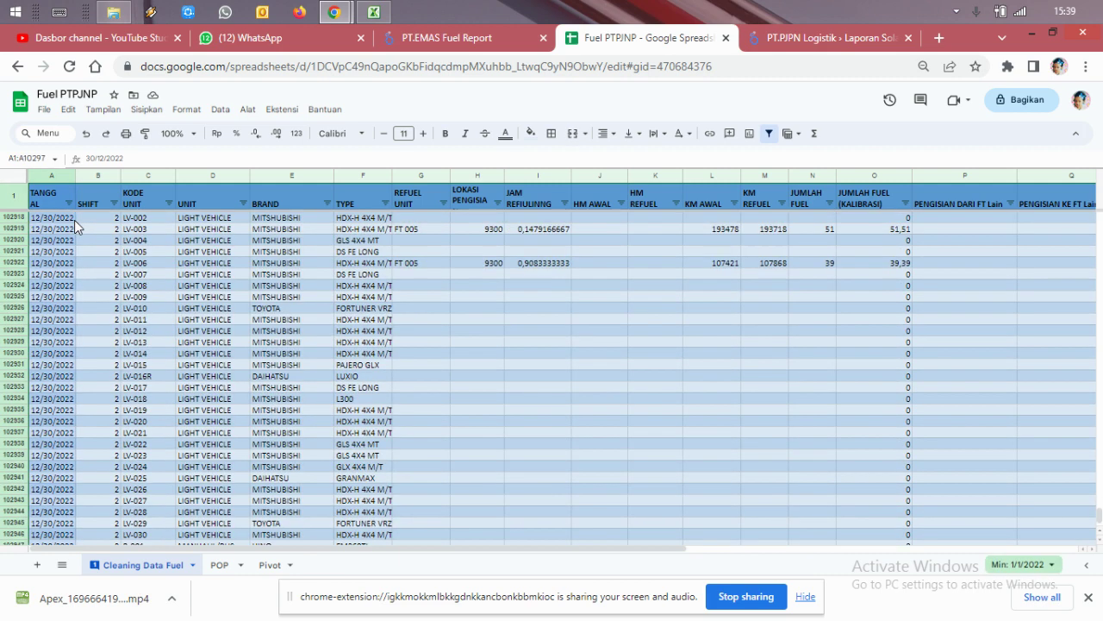
scroll(73, 207, up, 8)
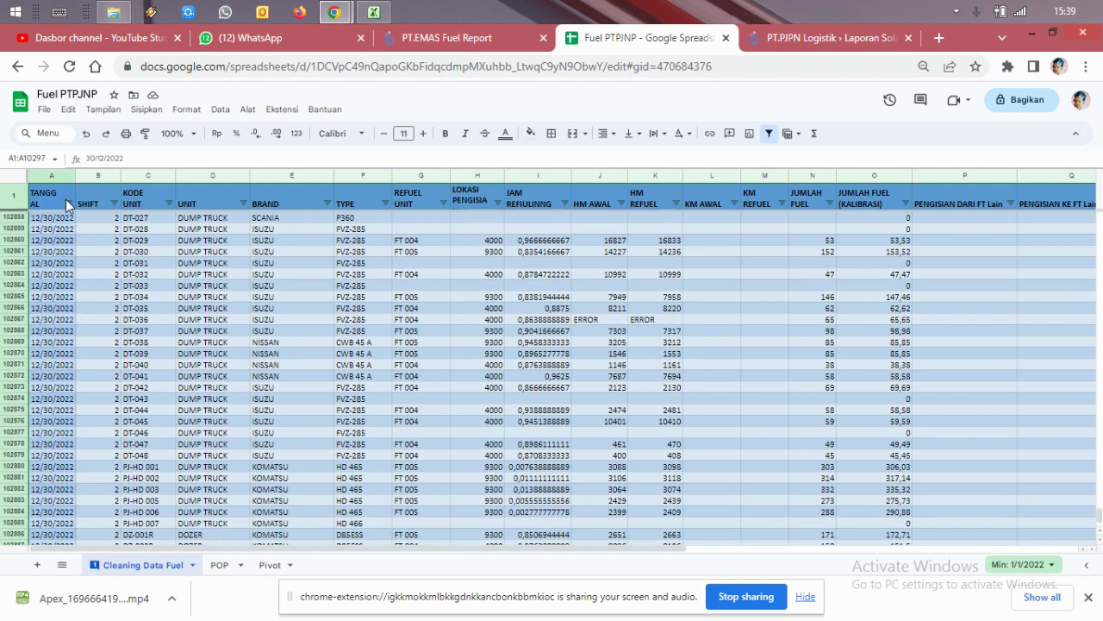
Jump back to the first data row, where the 1/1/2022 excavator records start at EX-001.
double_click(68, 206)
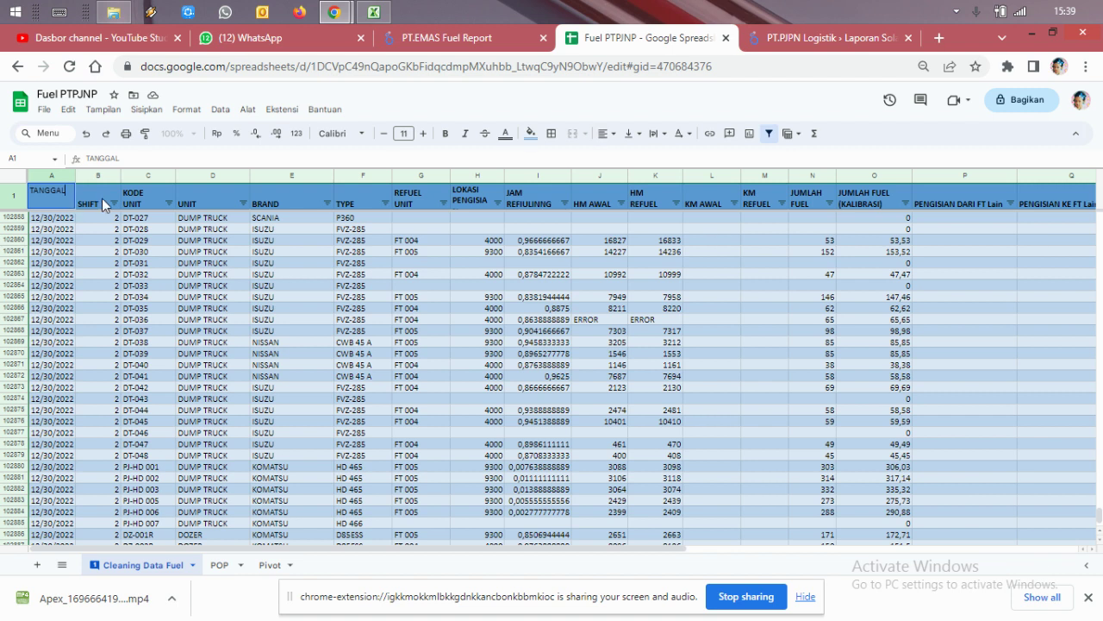
click(102, 198)
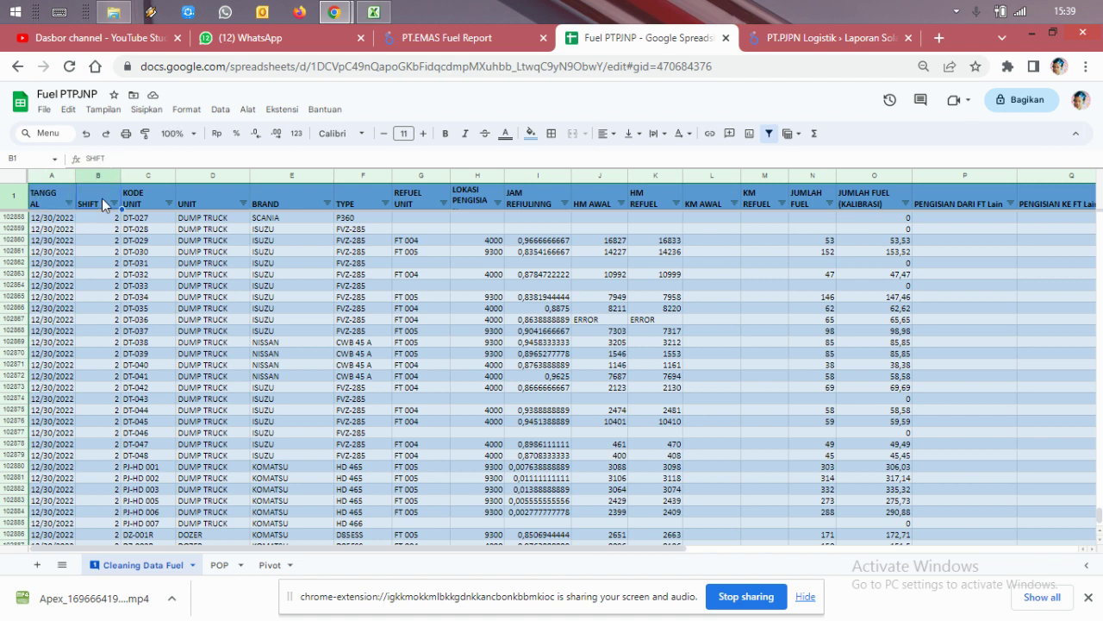
key(ctrl+Home)
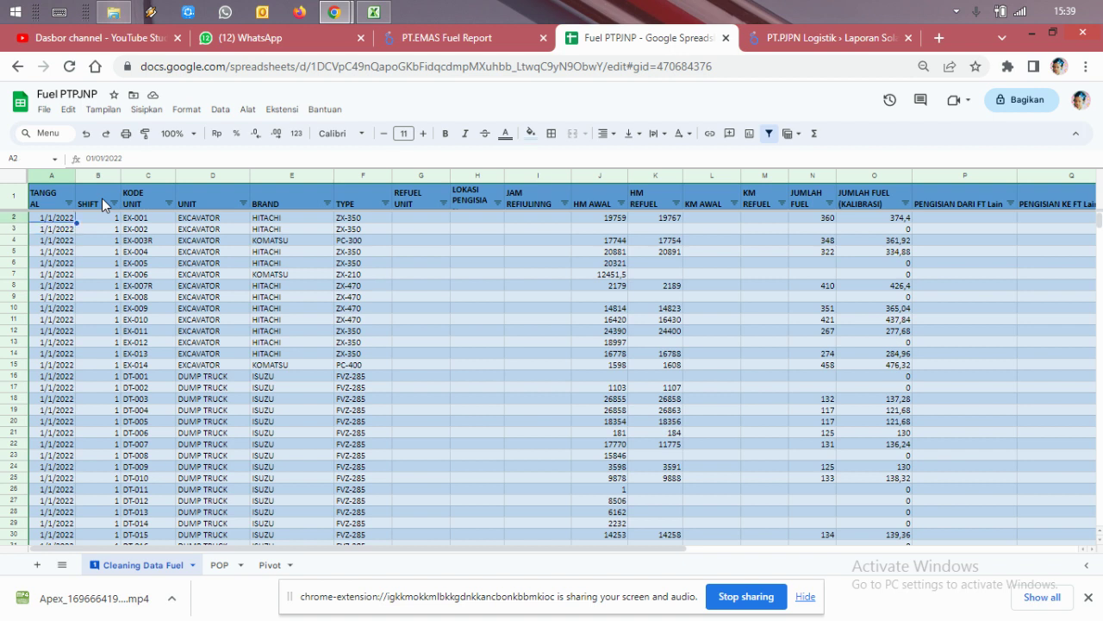
Select A2 to the last record to confirm dates span 1/1/2022–12/31/2022, then return to the top.
key(ctrl+shift+Down)
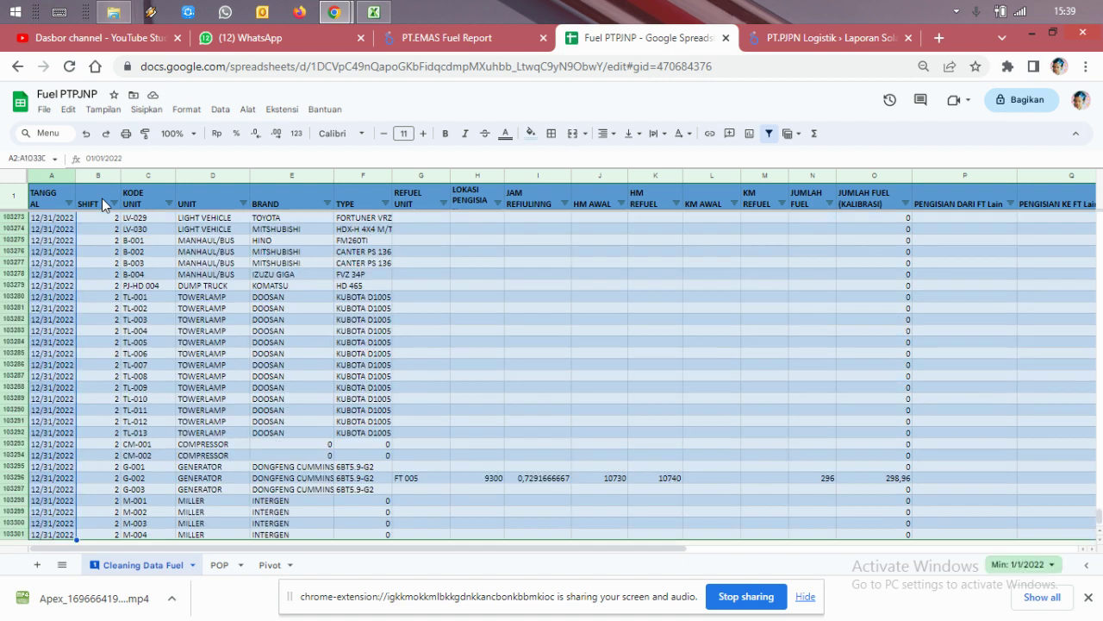
scroll(263, 293, up, 5)
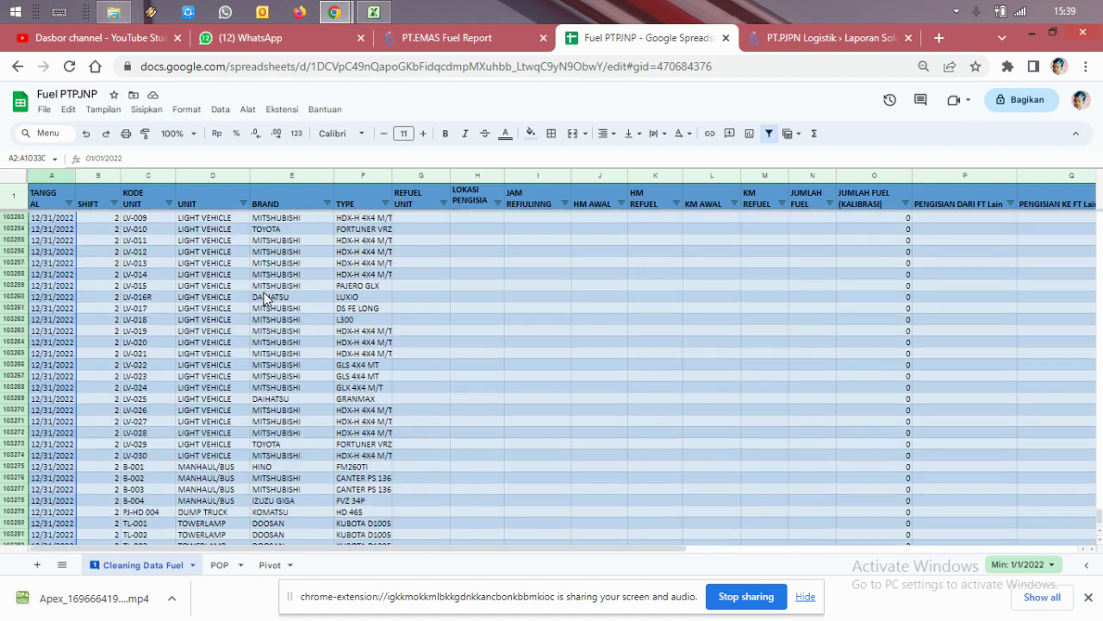
scroll(264, 294, up, 4)
scroll(212, 207, up, 2)
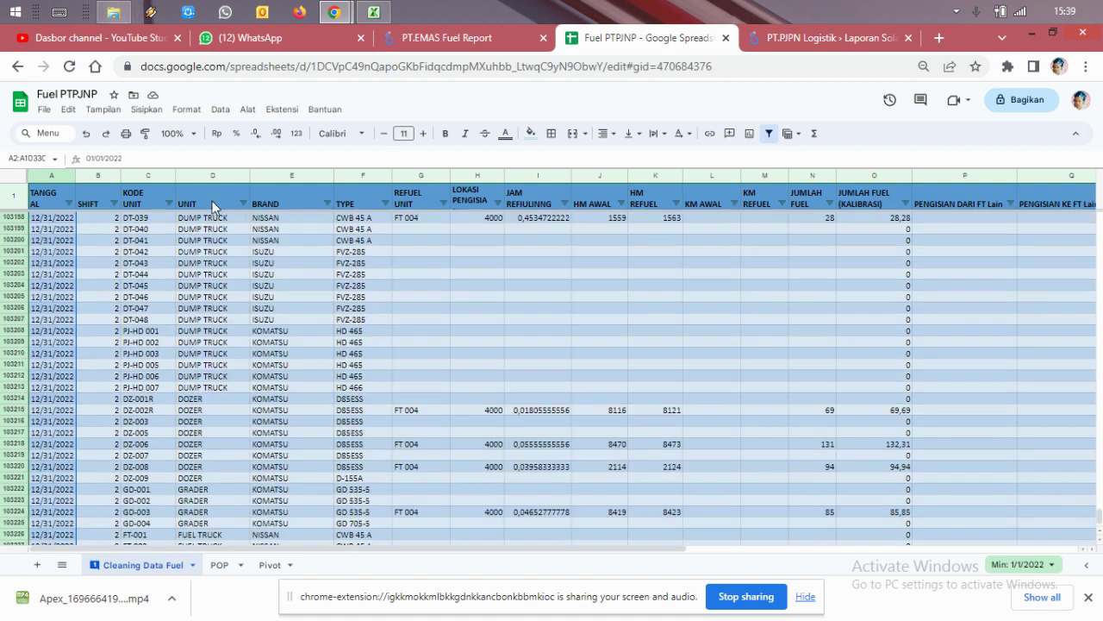
key(ctrl+Home)
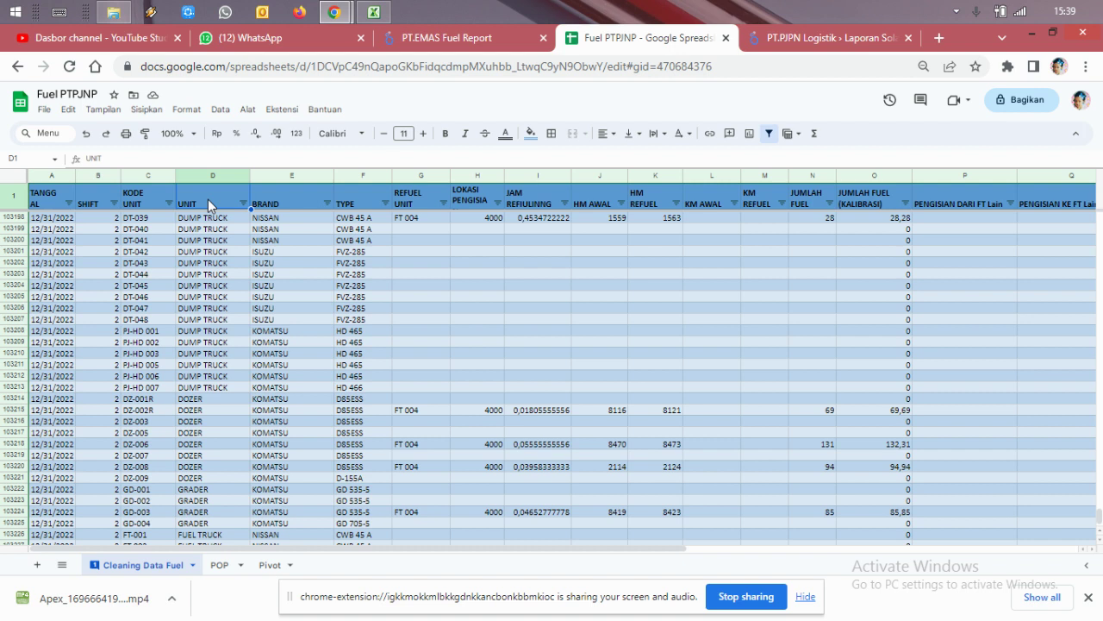
key(Right)
key(Right)
key(Right)
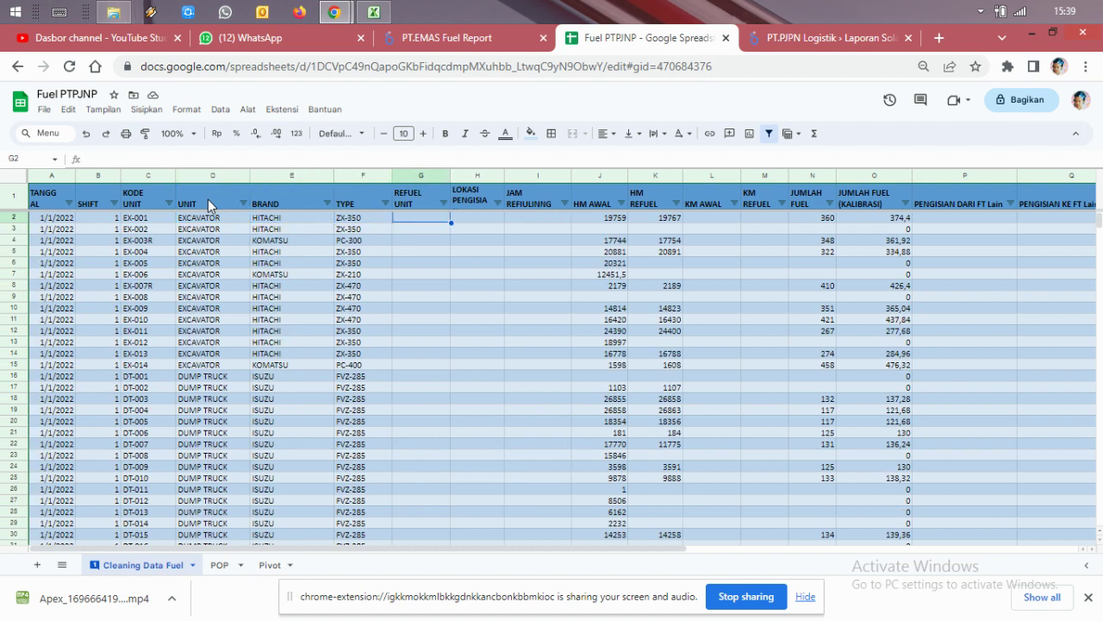
key(Left)
key(Left)
key(Left)
key(Left)
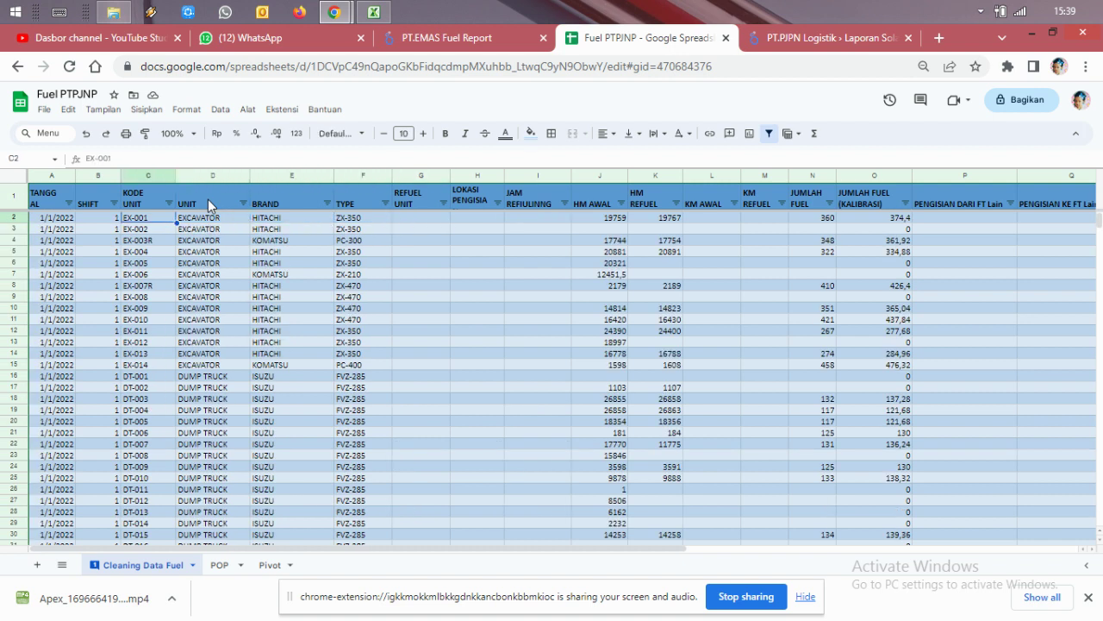
key(Right)
key(Right)
key(Right)
key(Right)
key(Right)
key(Right)
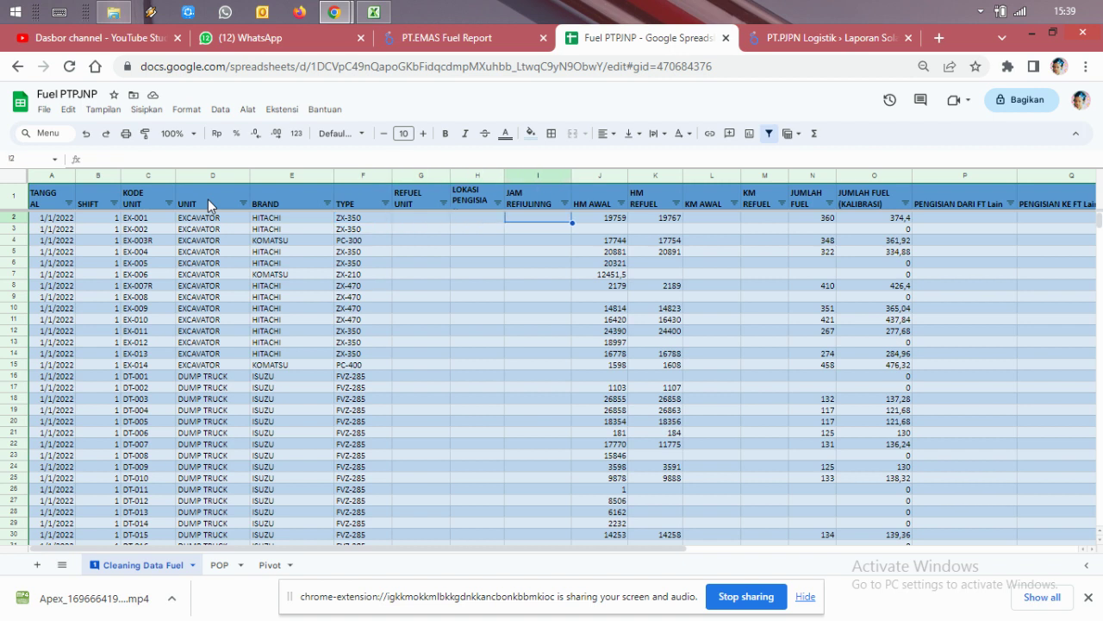
key(Right)
key(Right)
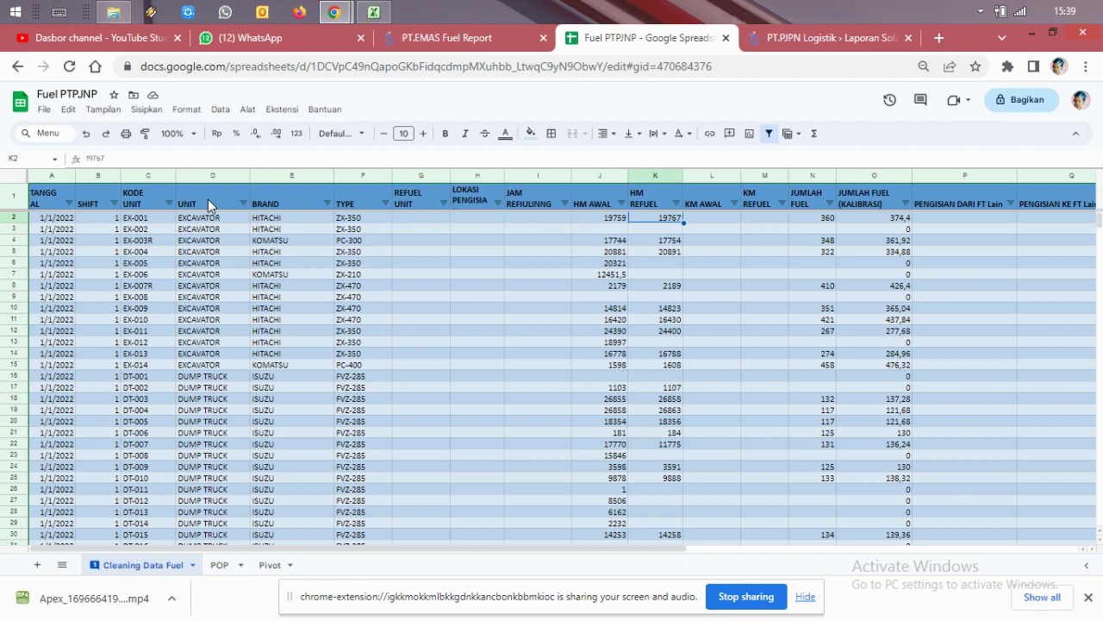
key(Right)
key(Right)
key(Right)
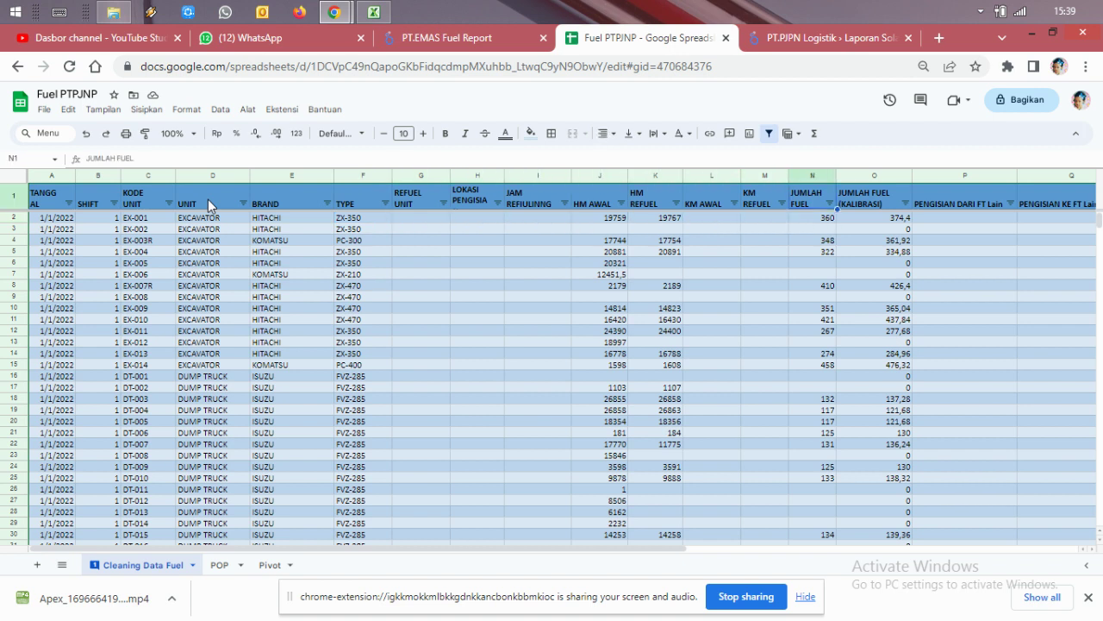
key(Down)
key(Down)
key(Down)
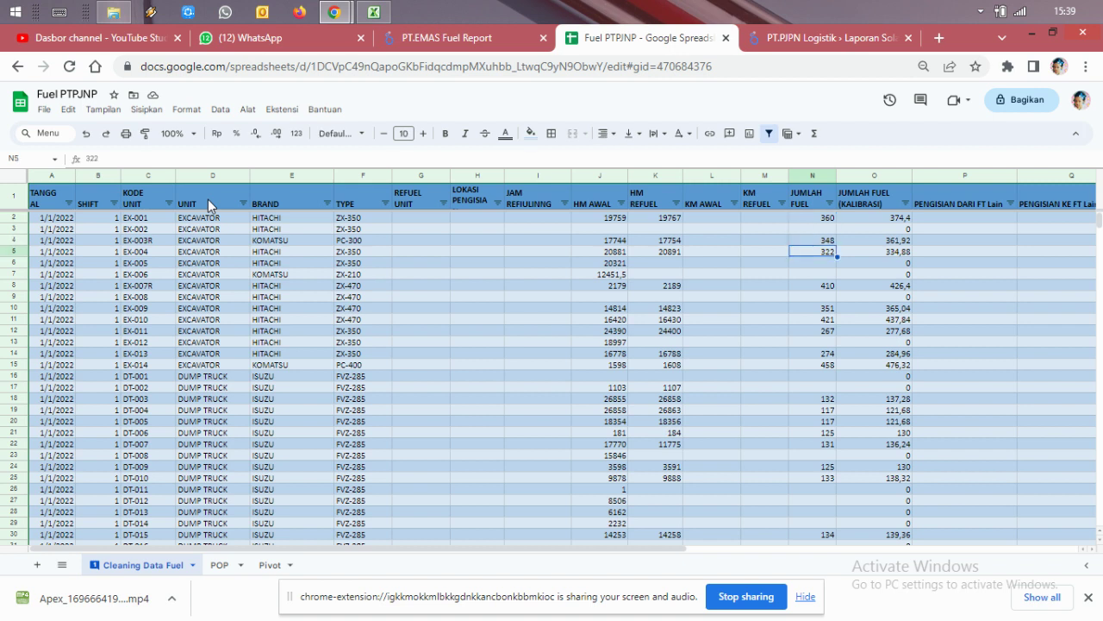
key(Up)
key(Up)
key(Up)
key(Up)
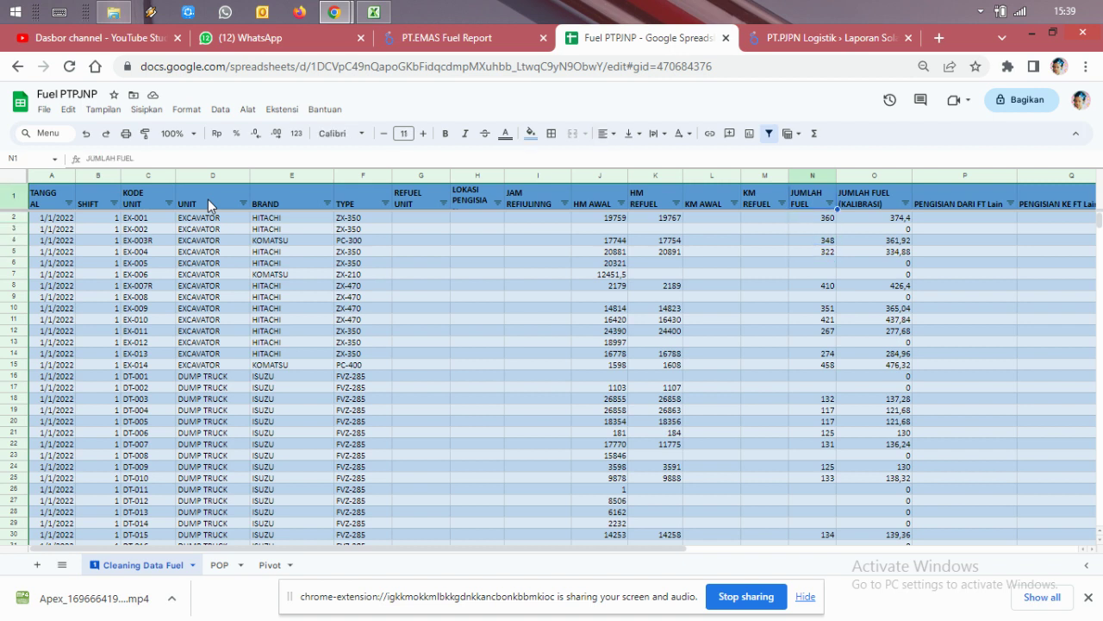
key(Down)
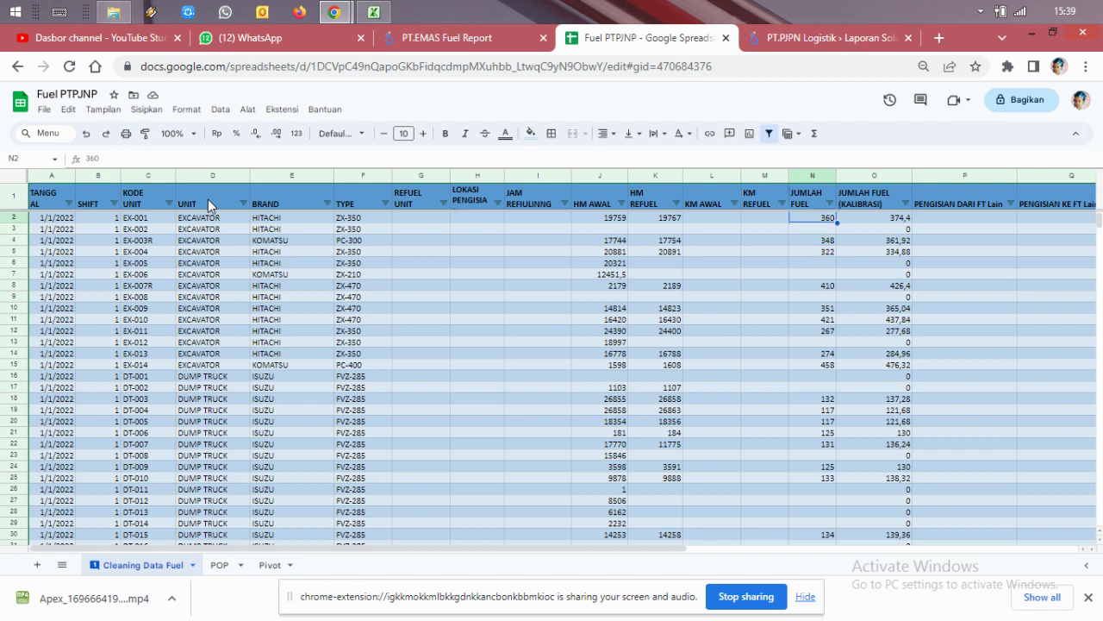
key(Down)
key(Down)
key(Down)
key(Down)
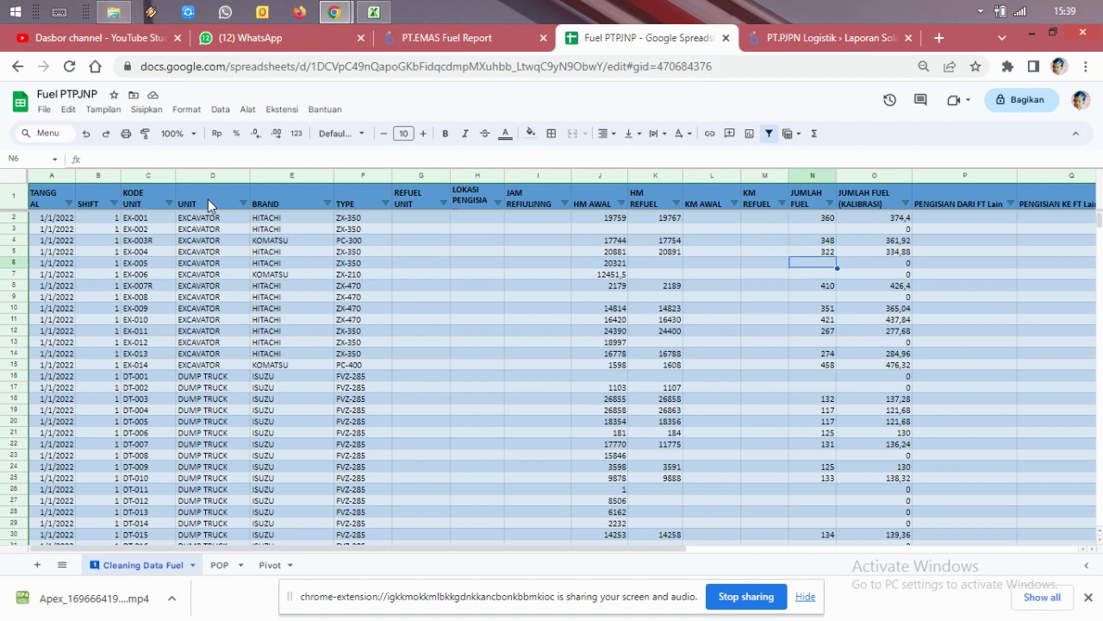
key(Down)
key(Left)
key(Left)
key(Left)
key(Left)
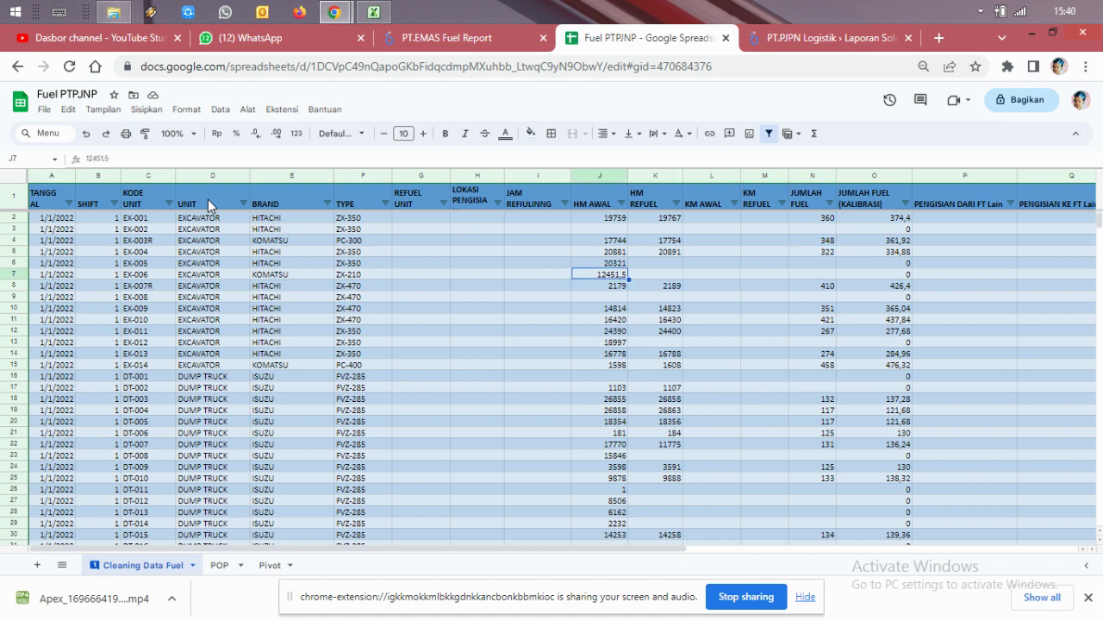
key(Left)
key(Left)
key(Left)
key(Left)
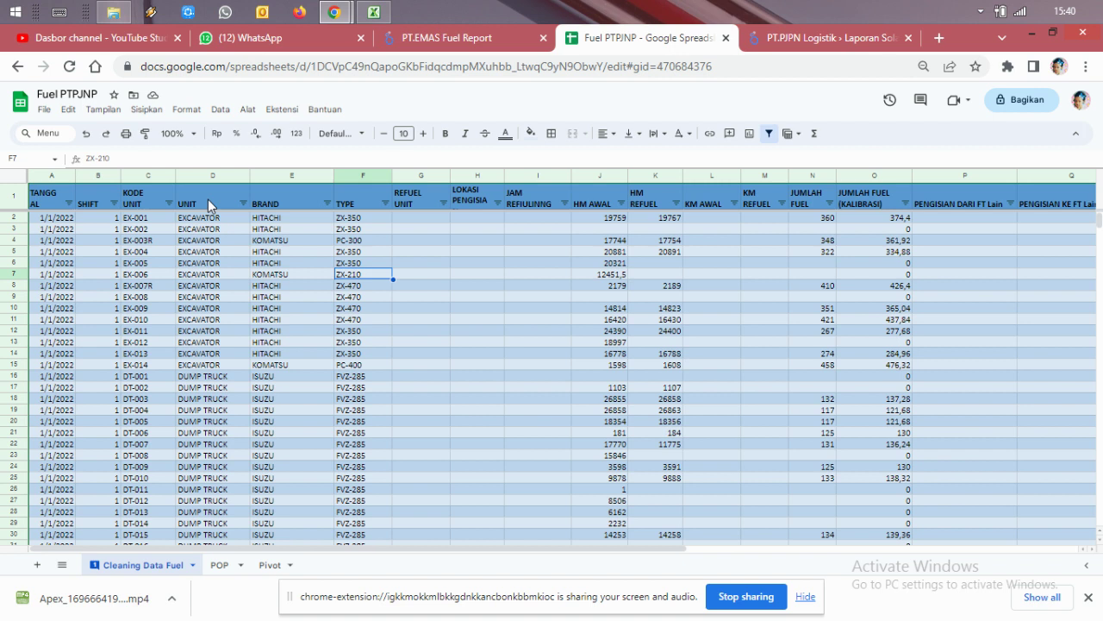
key(Down)
key(Down)
key(Down)
key(Down)
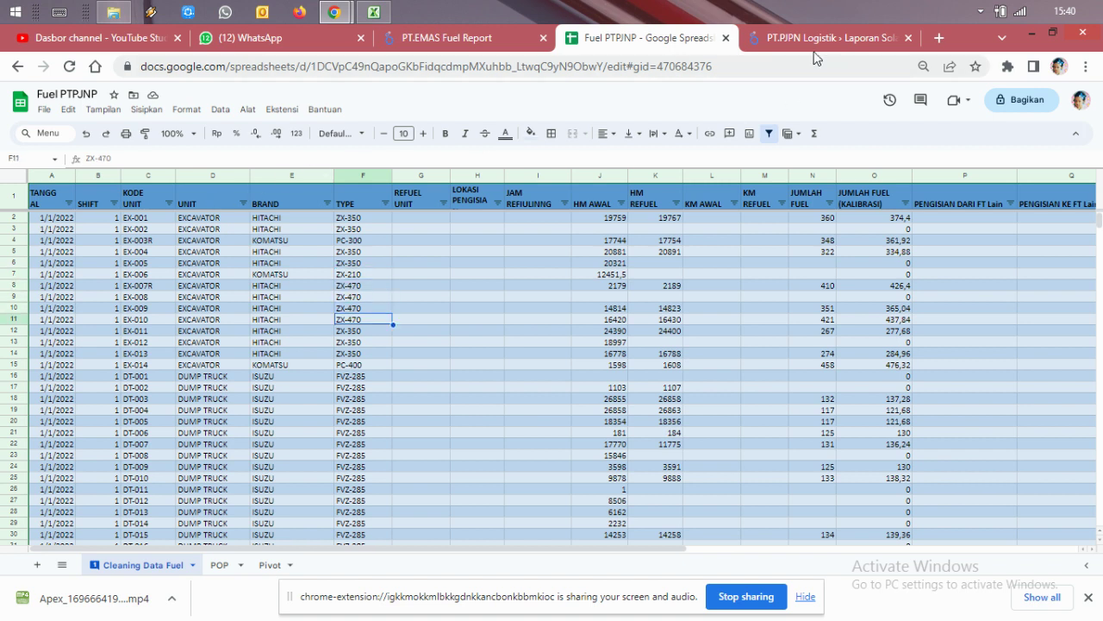
Present the PT.PJPN Logistik fuel dashboard full screen with ⋮ > Presentasikan.
click(816, 42)
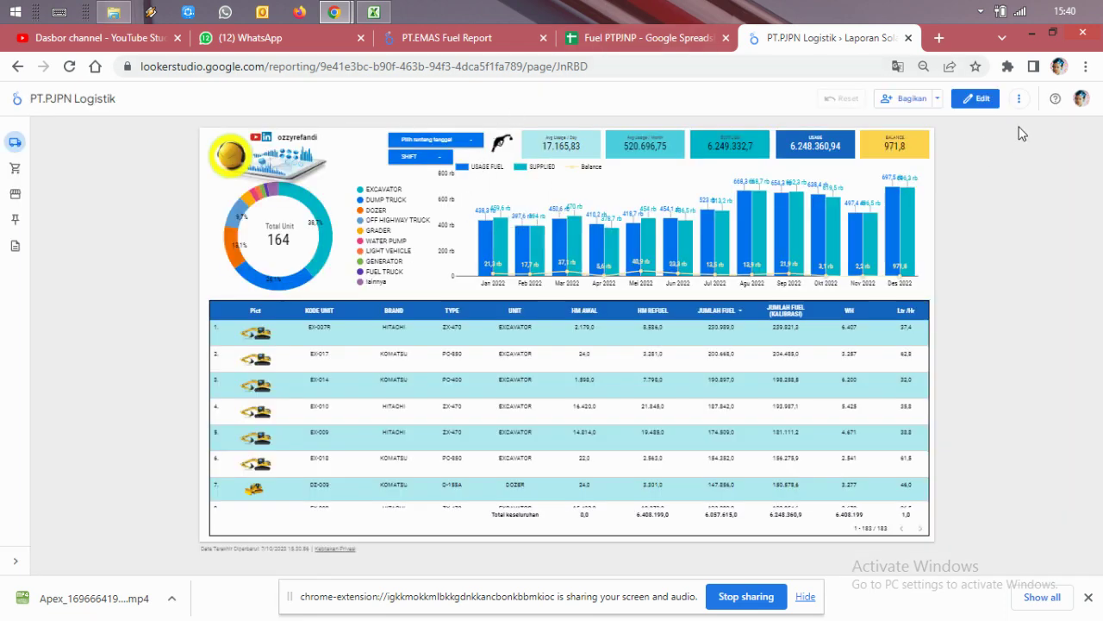
click(1019, 98)
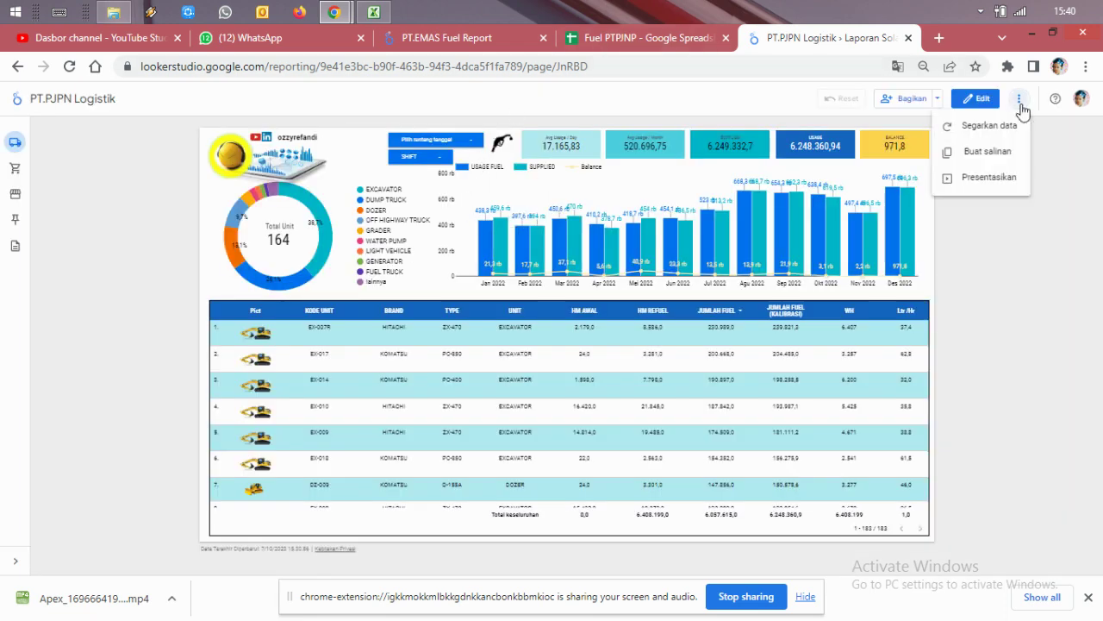
click(995, 179)
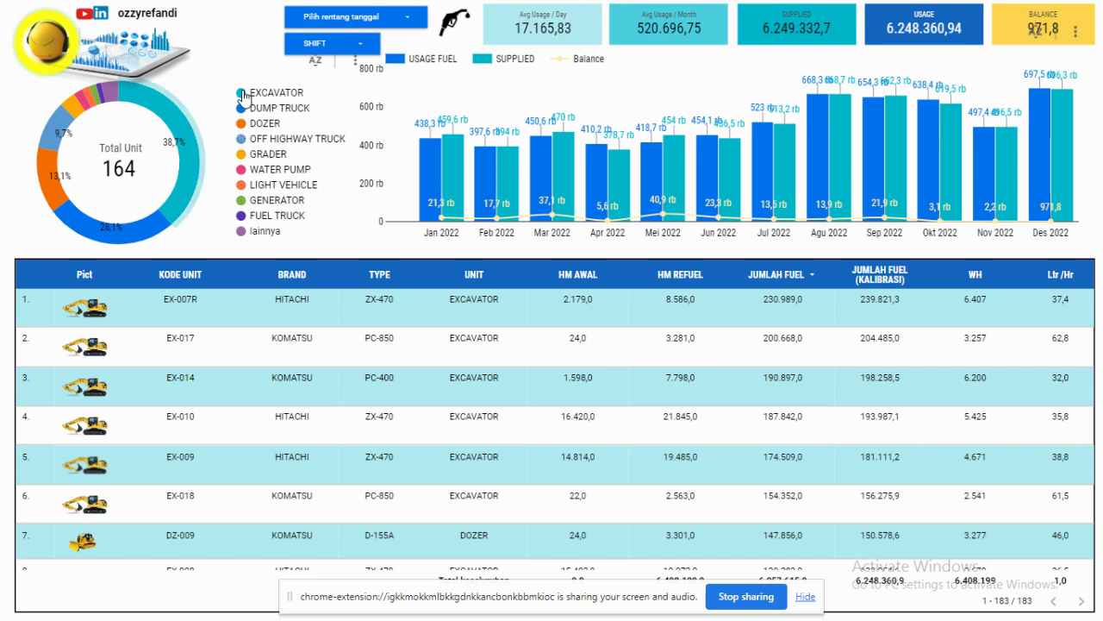
click(244, 94)
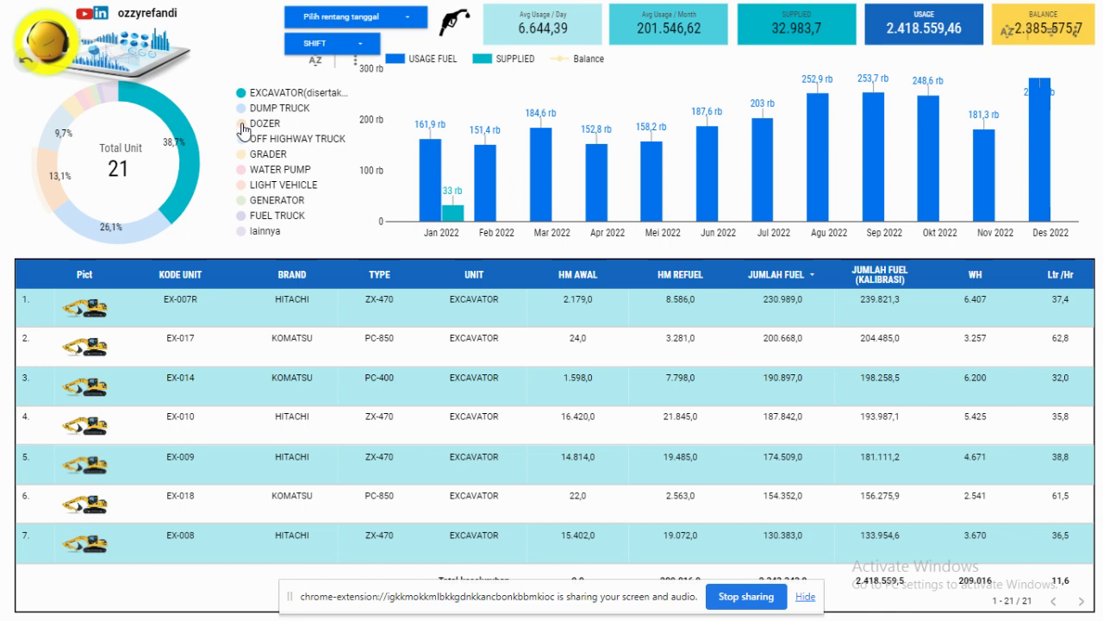
click(244, 126)
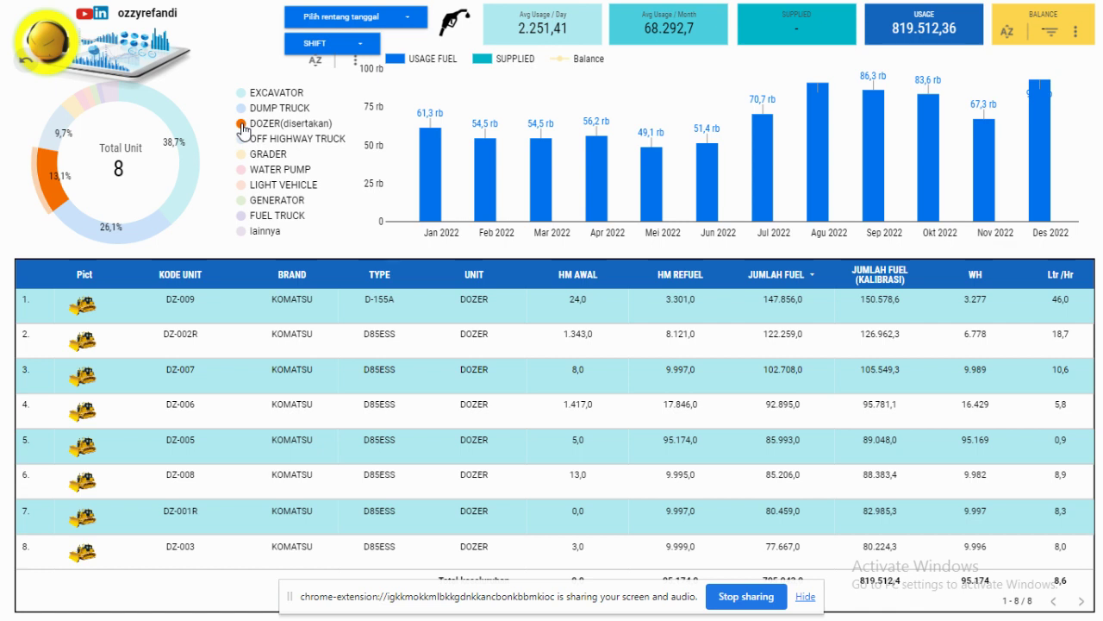
click(241, 125)
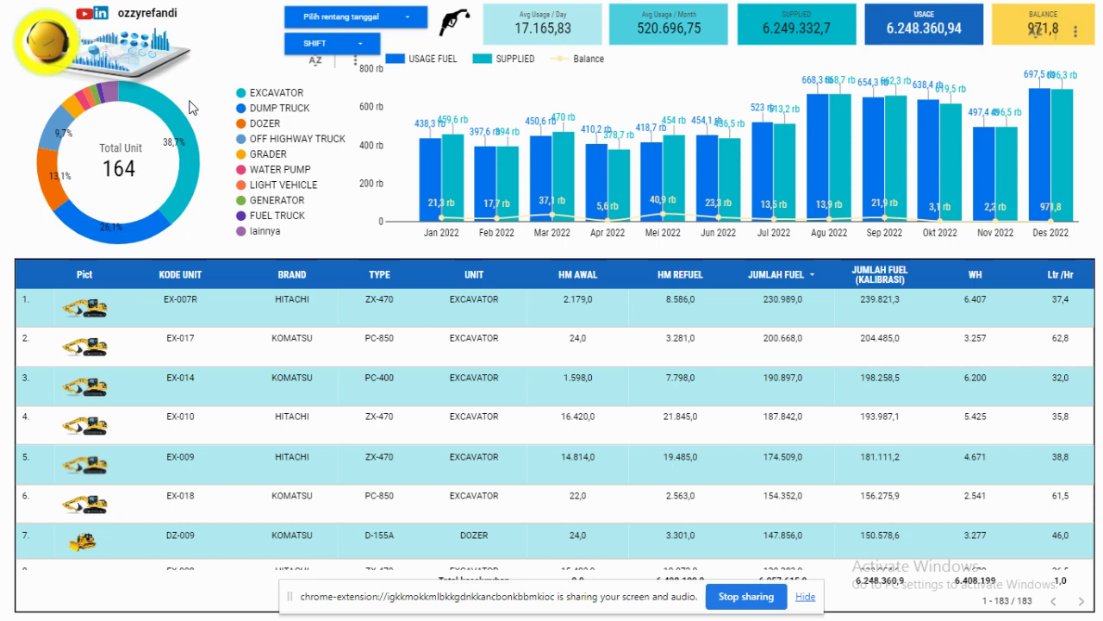
Leave full-screen mode and collapse the report's left page panel.
key(F11)
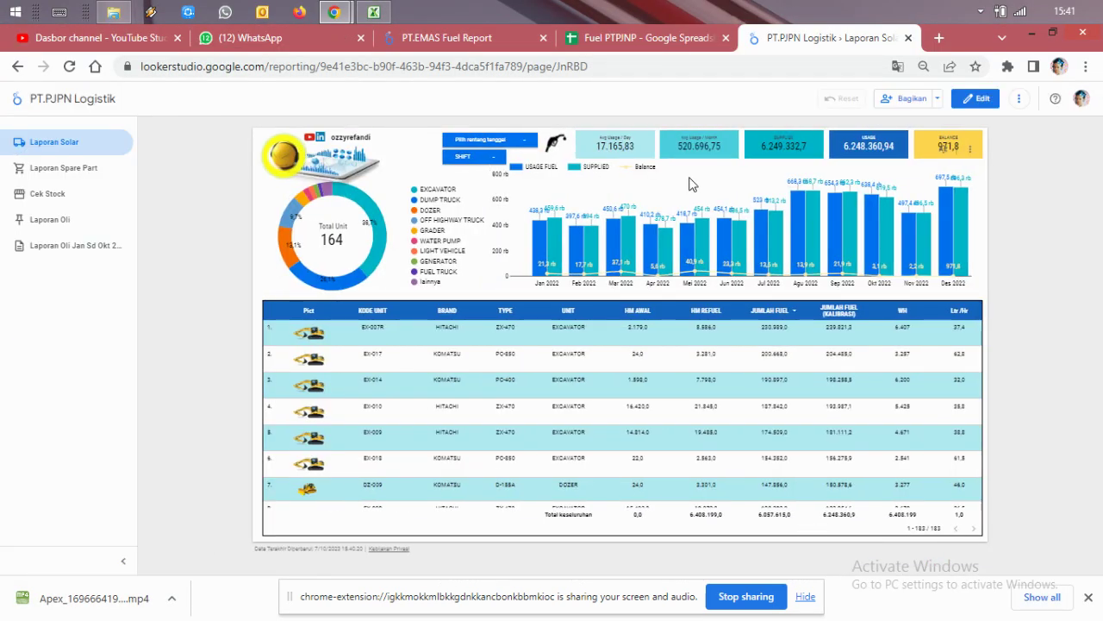
scroll(757, 391, down, 3)
scroll(756, 388, down, 5)
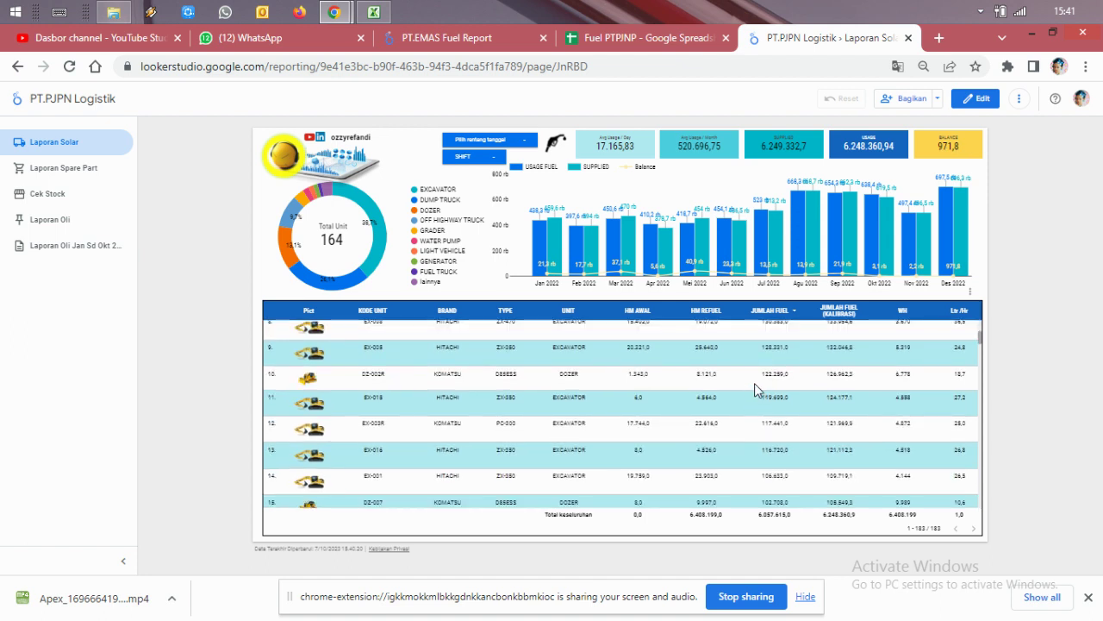
scroll(741, 362, down, 5)
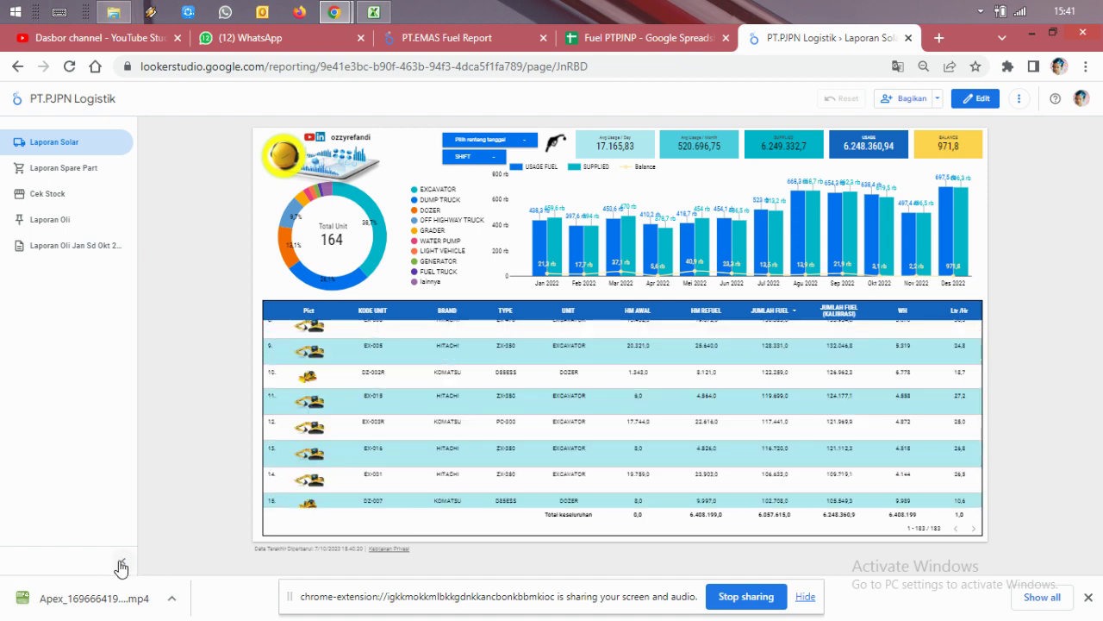
click(123, 561)
scroll(314, 367, up, 5)
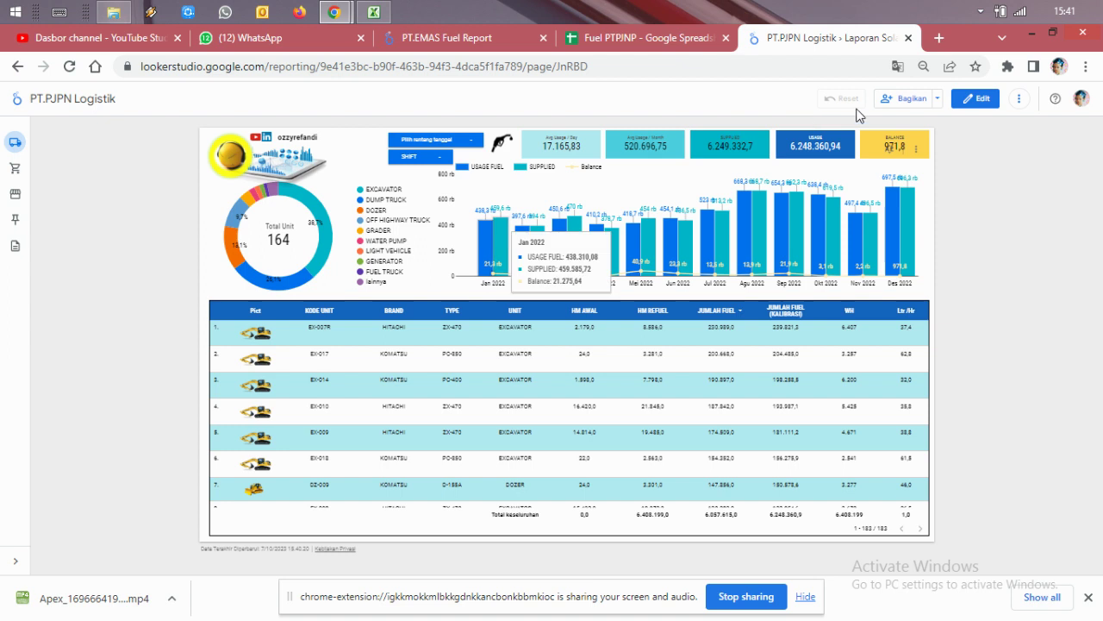
Present the dashboard full screen again, scroll down its unit table, then exit.
click(1024, 100)
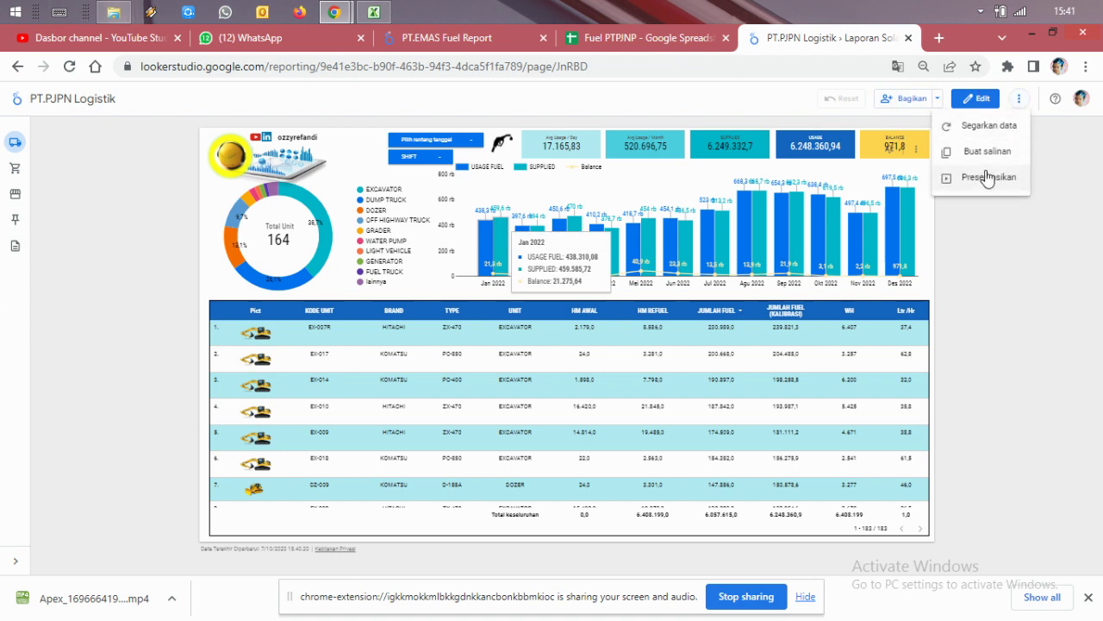
click(987, 178)
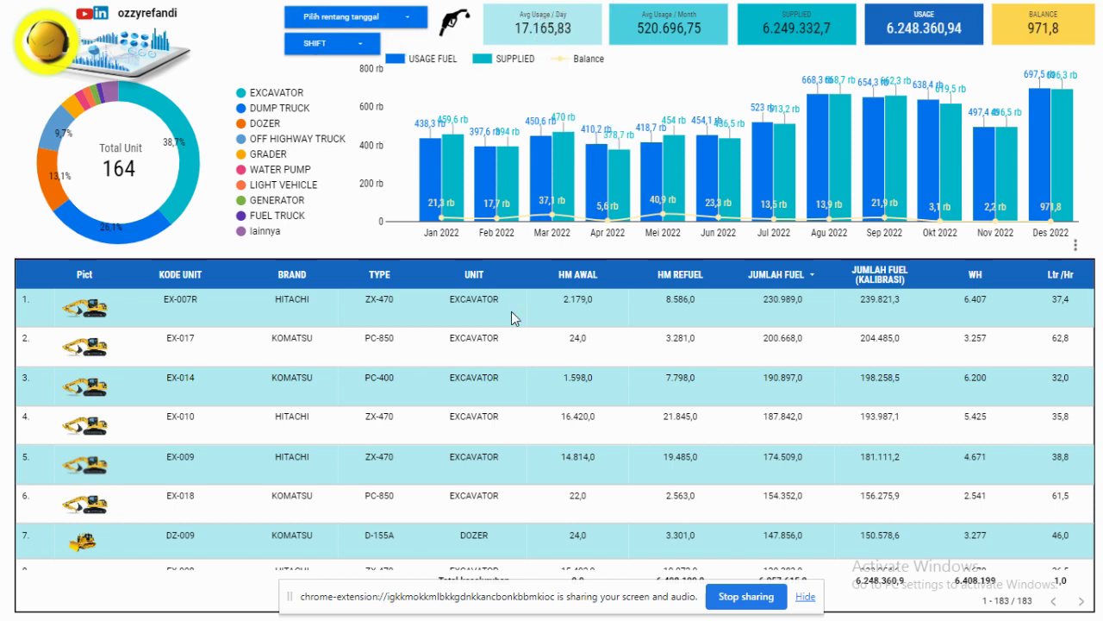
scroll(511, 312, down, 3)
scroll(511, 311, down, 5)
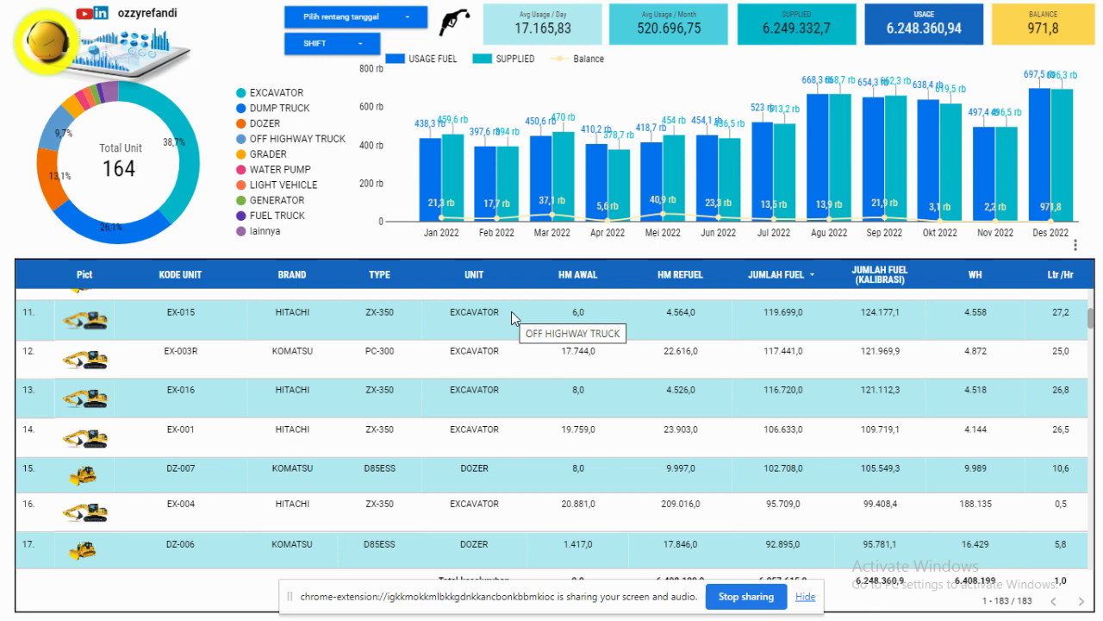
scroll(511, 312, down, 5)
key(Escape)
Switch to the PT.EMAS Fuel Report and scroll its unit table down and back up.
click(497, 38)
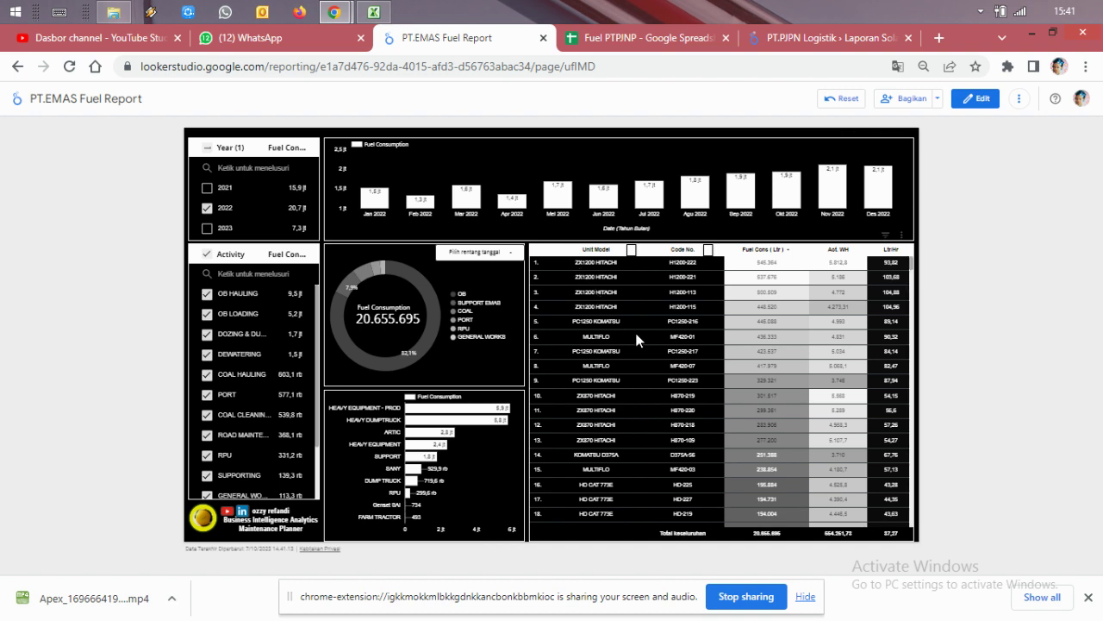
scroll(666, 354, down, 3)
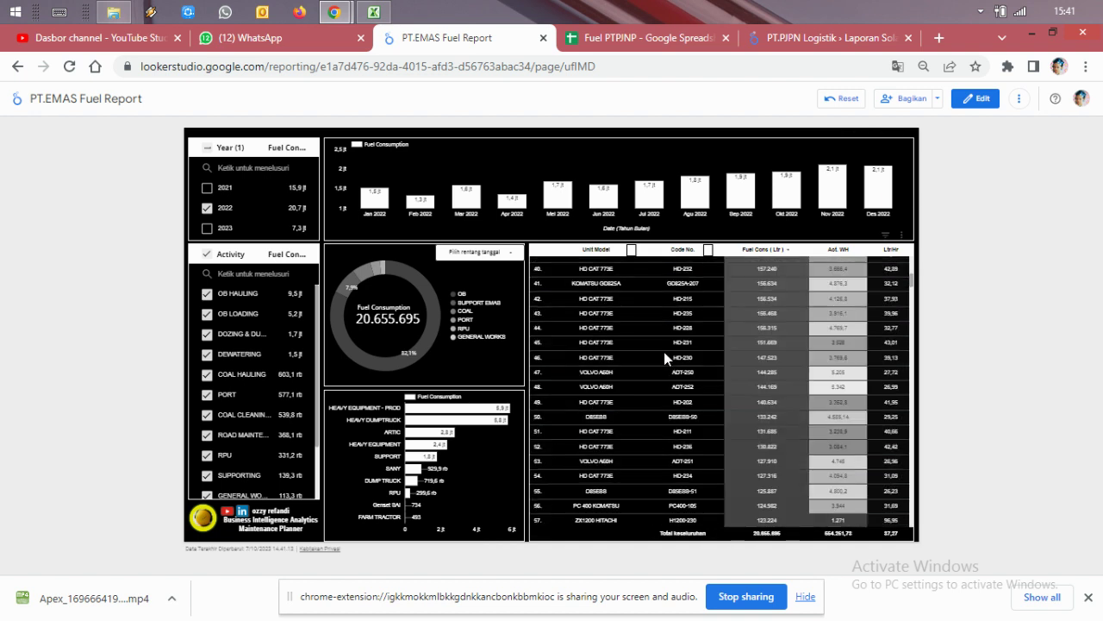
scroll(638, 343, up, 3)
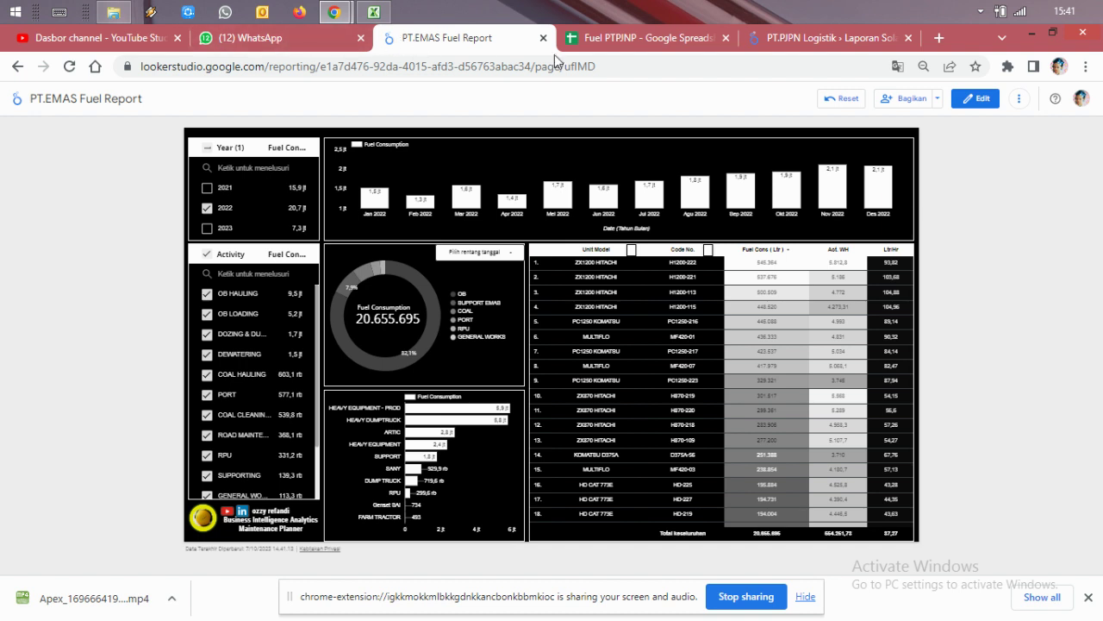
Return to the Fuel PTPJNP spreadsheet and scroll down through the refuelling records.
click(606, 46)
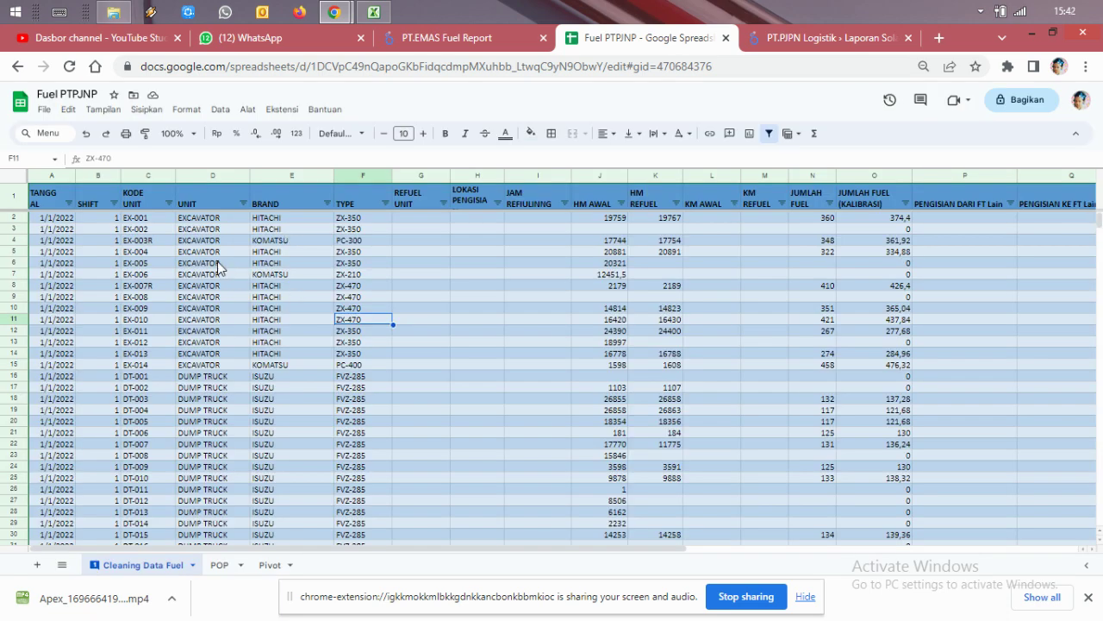
scroll(250, 280, down, 2)
scroll(261, 293, down, 3)
scroll(267, 299, down, 5)
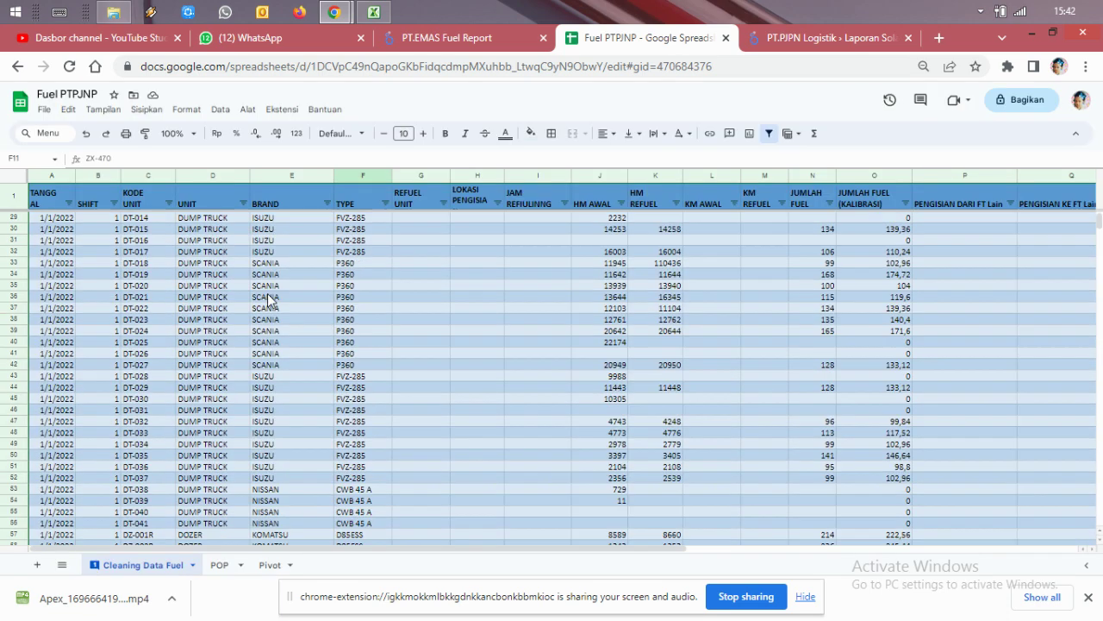
scroll(269, 299, down, 2)
scroll(269, 299, down, 4)
scroll(269, 299, down, 4)
scroll(268, 299, down, 5)
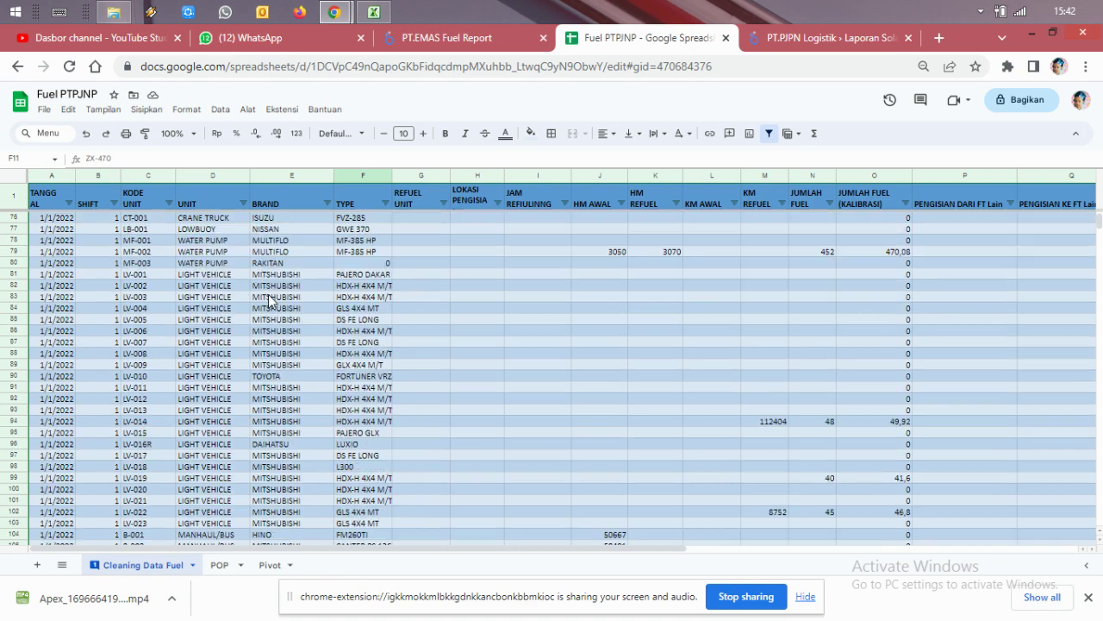
Scroll back to the top and open the screen recorder extension to stop recording.
scroll(269, 300, up, 2)
scroll(269, 299, up, 3)
scroll(269, 299, up, 2)
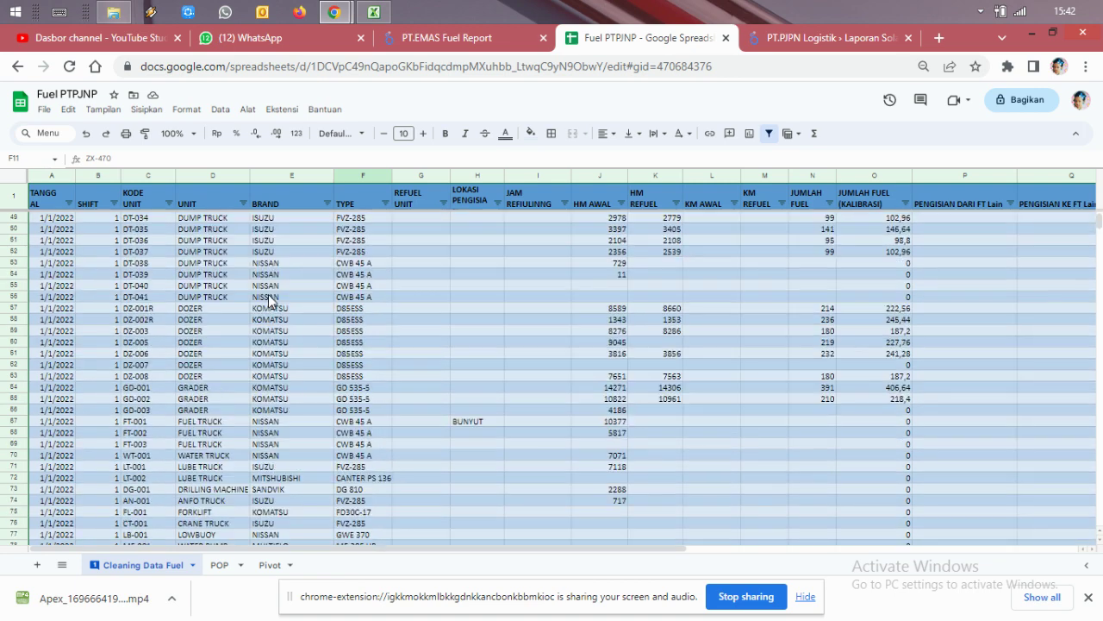
scroll(269, 299, up, 4)
scroll(269, 299, up, 7)
scroll(268, 299, up, 7)
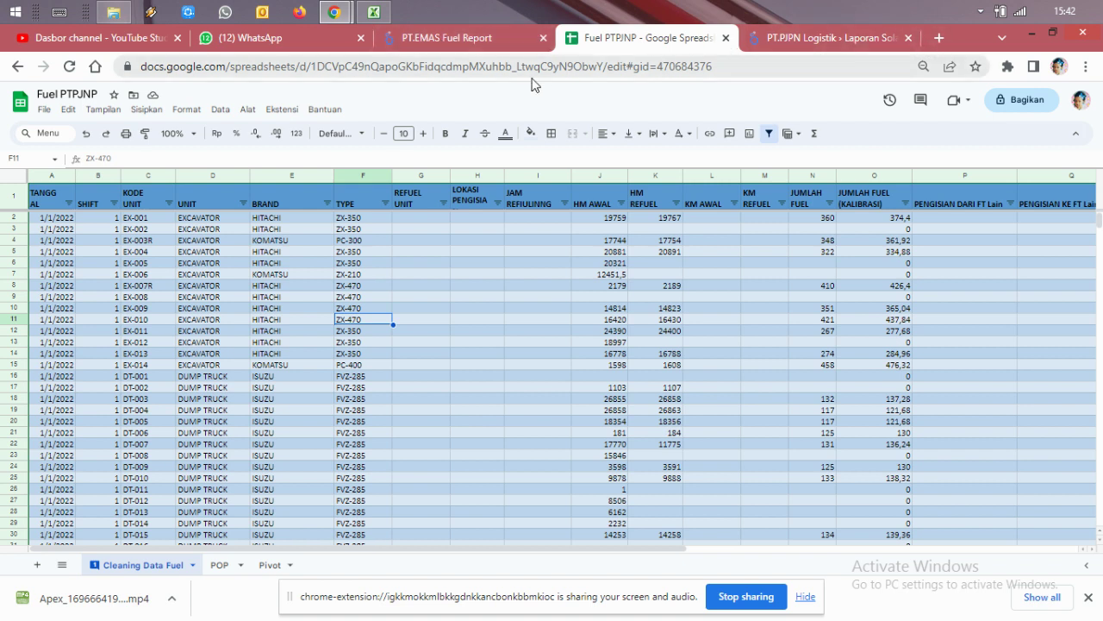
click(1008, 69)
click(887, 181)
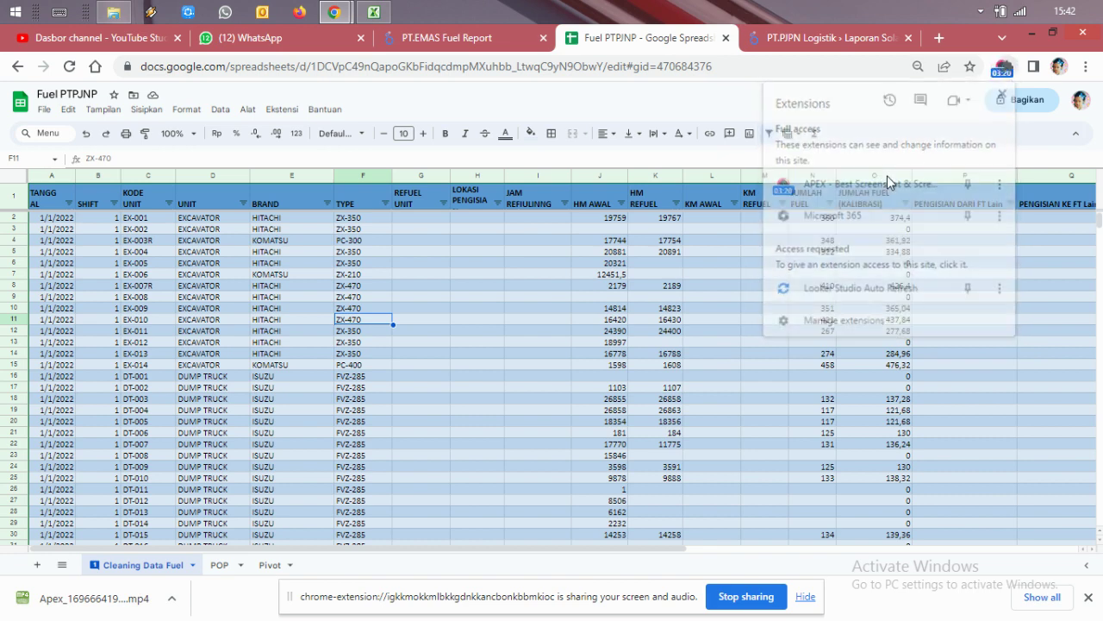